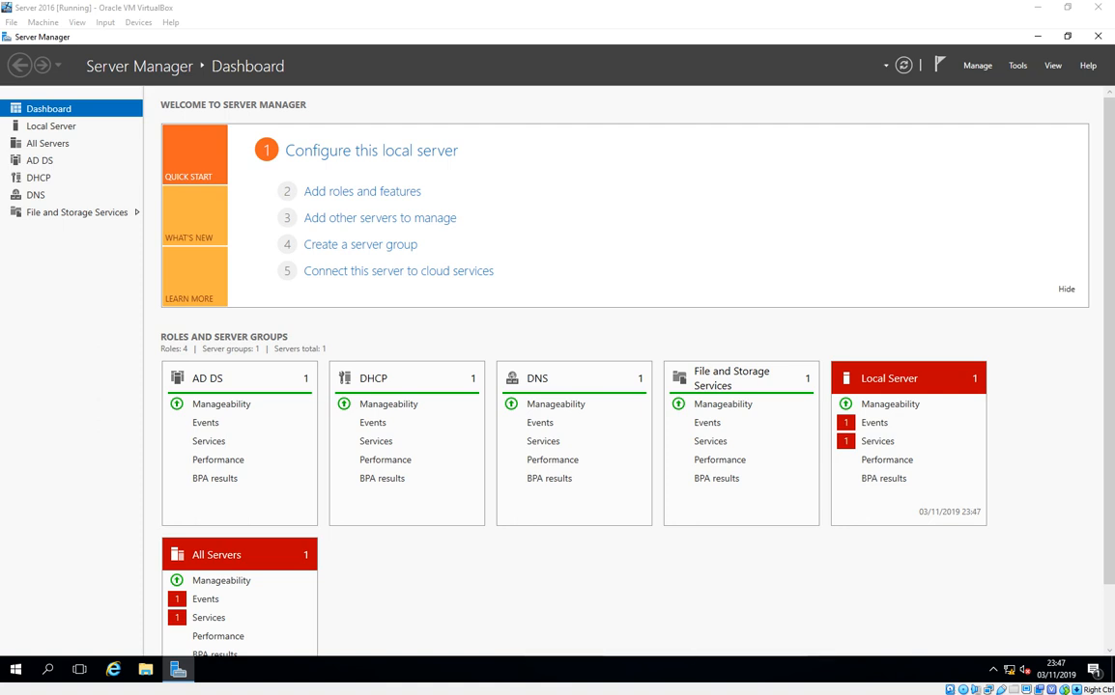
# - Create a new folder named Documents in the root of Local Disk (C:)
pyautogui.click(156, 671)
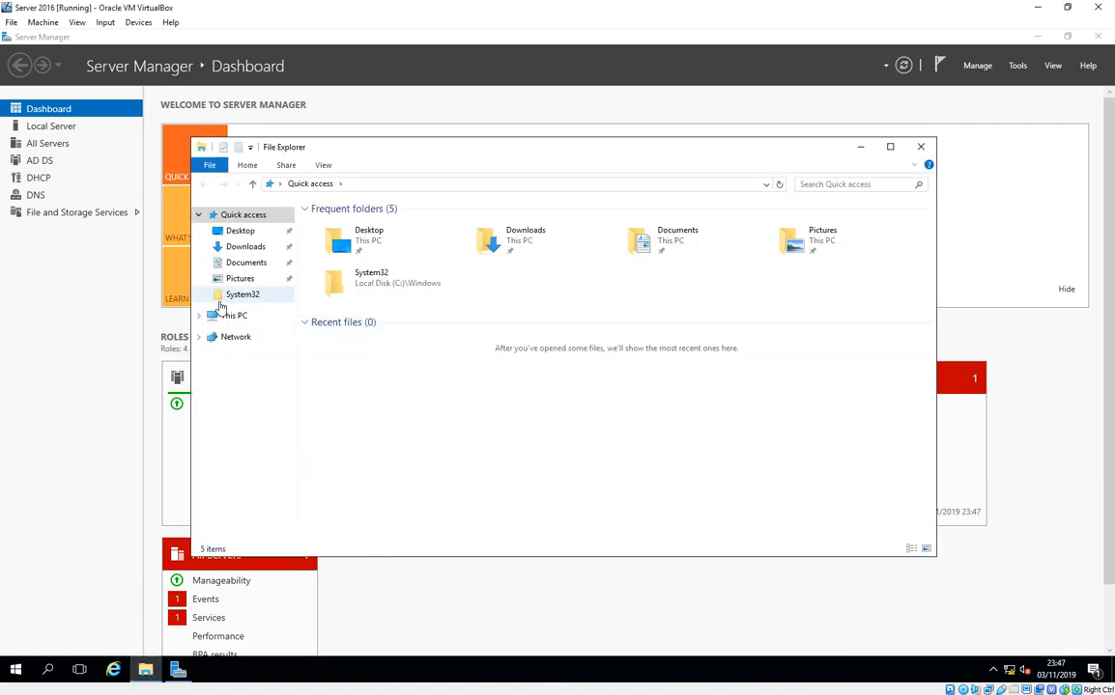
pyautogui.click(213, 318)
pyautogui.click(346, 332)
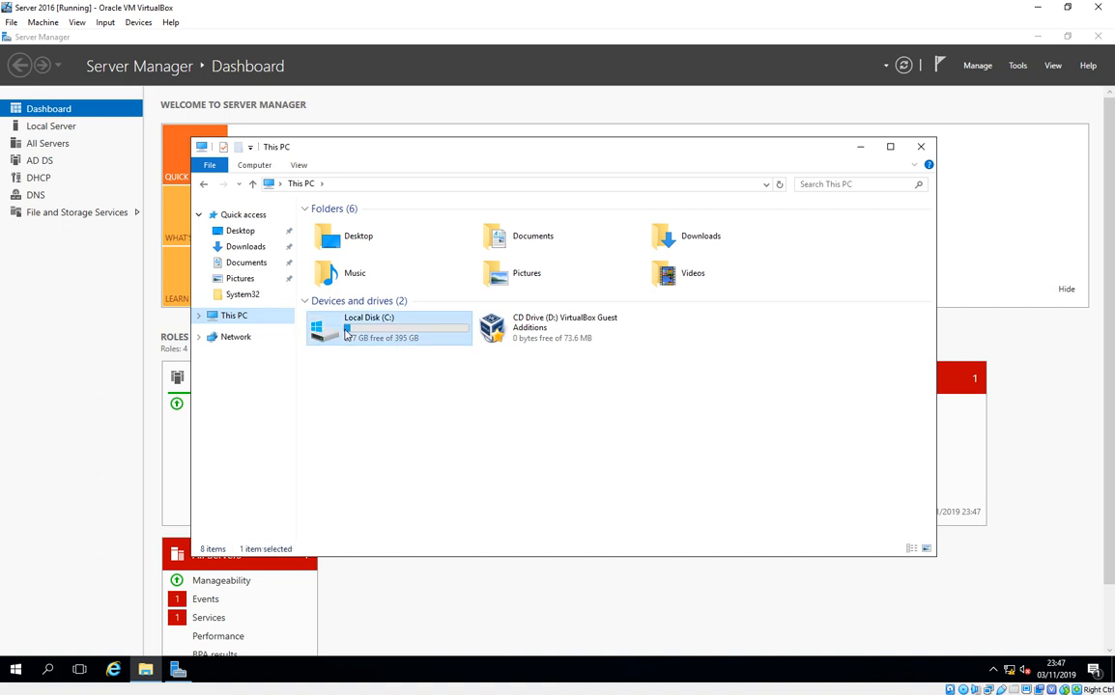
pyautogui.doubleClick(346, 332)
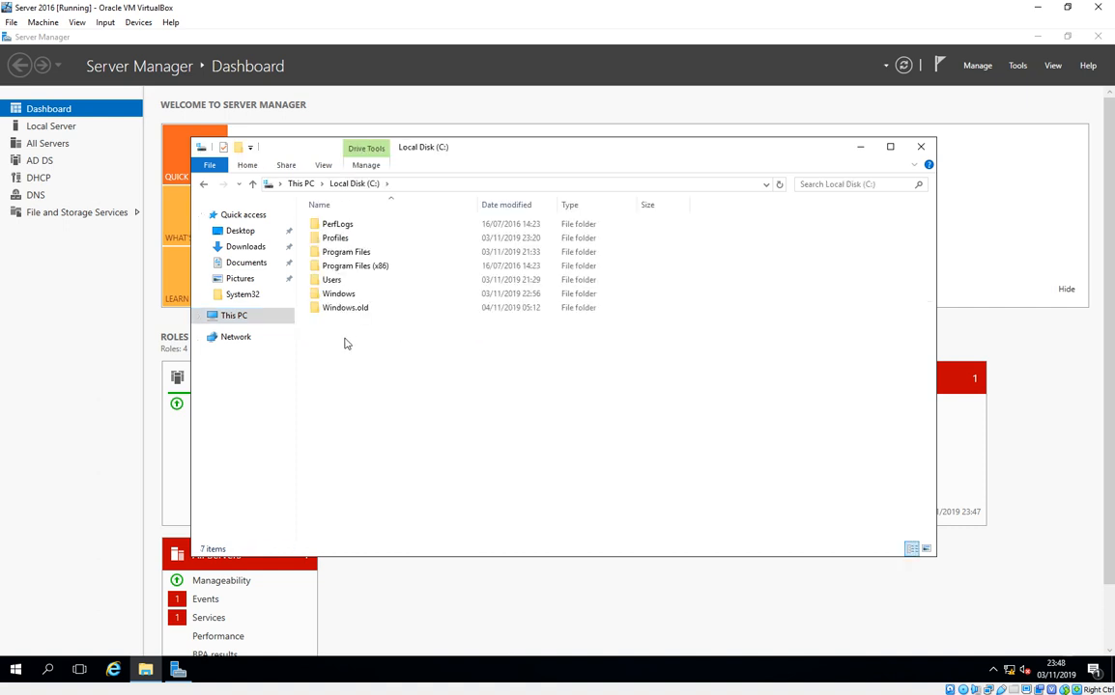
pyautogui.rightClick(346, 343)
pyautogui.moveTo(400, 486)
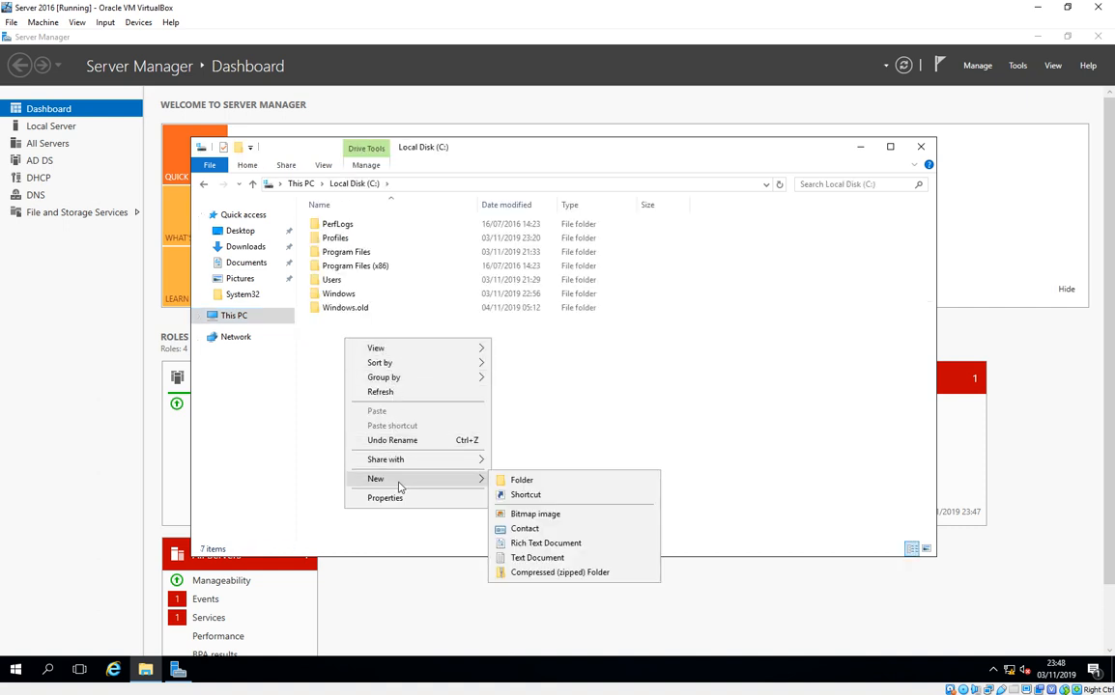
pyautogui.click(521, 482)
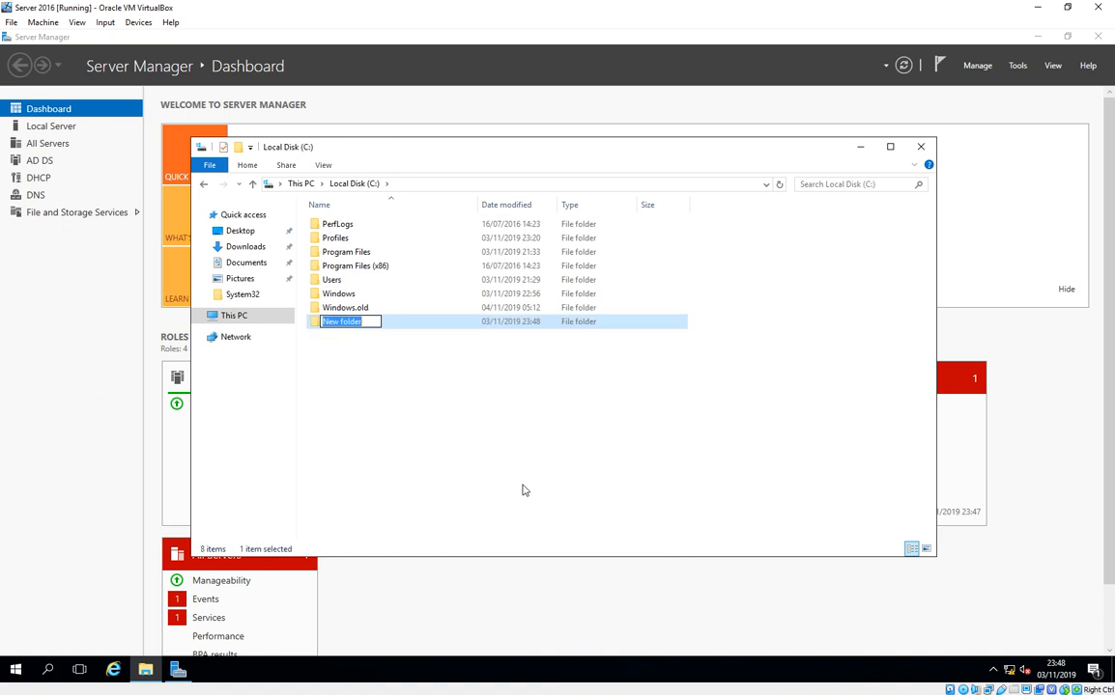
pyautogui.write('D')
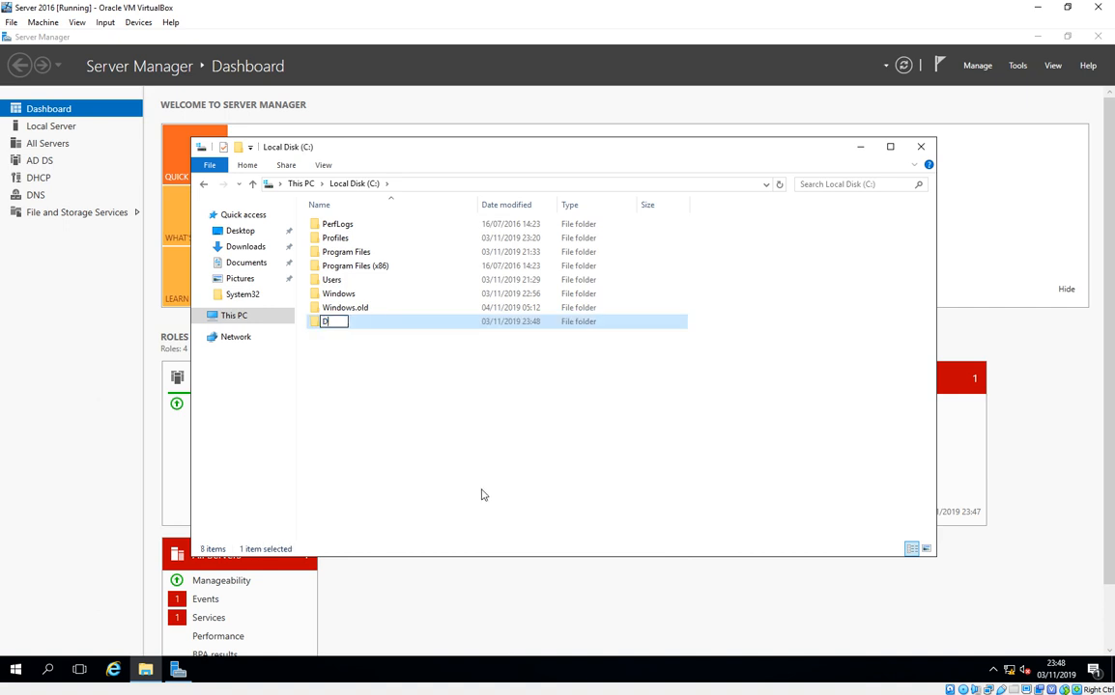
pyautogui.write('ocuments')
pyautogui.press('Return')
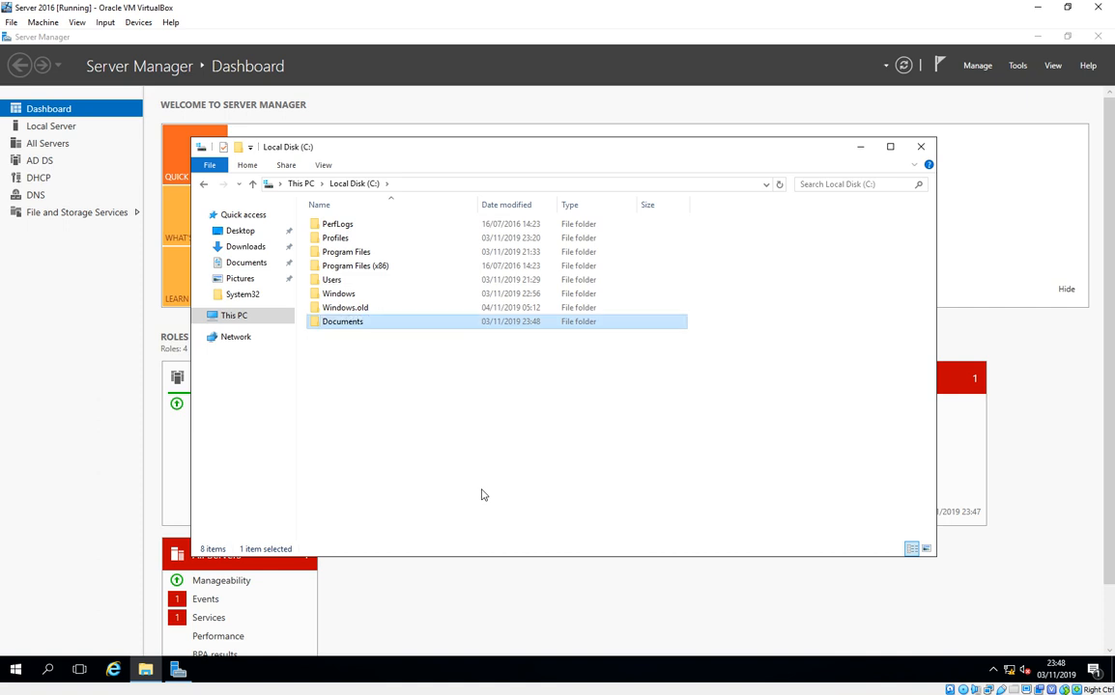
# - Turn on sharing for the new Documents folder in its advanced sharing settings
pyautogui.rightClick(337, 328)
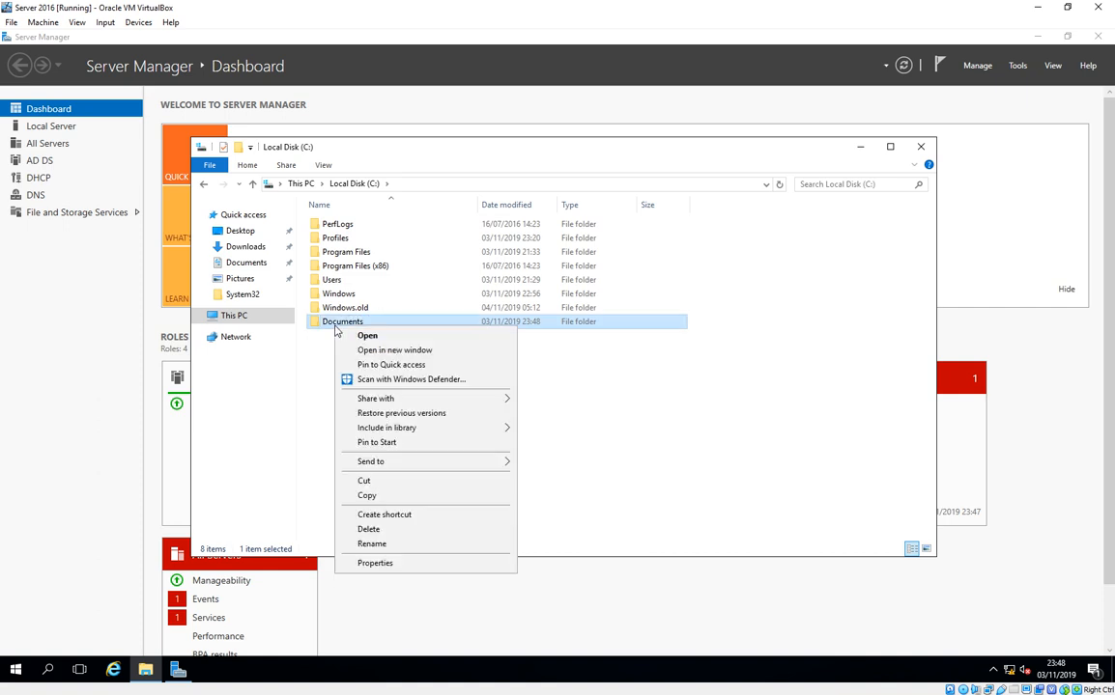
pyautogui.click(365, 564)
pyautogui.click(394, 359)
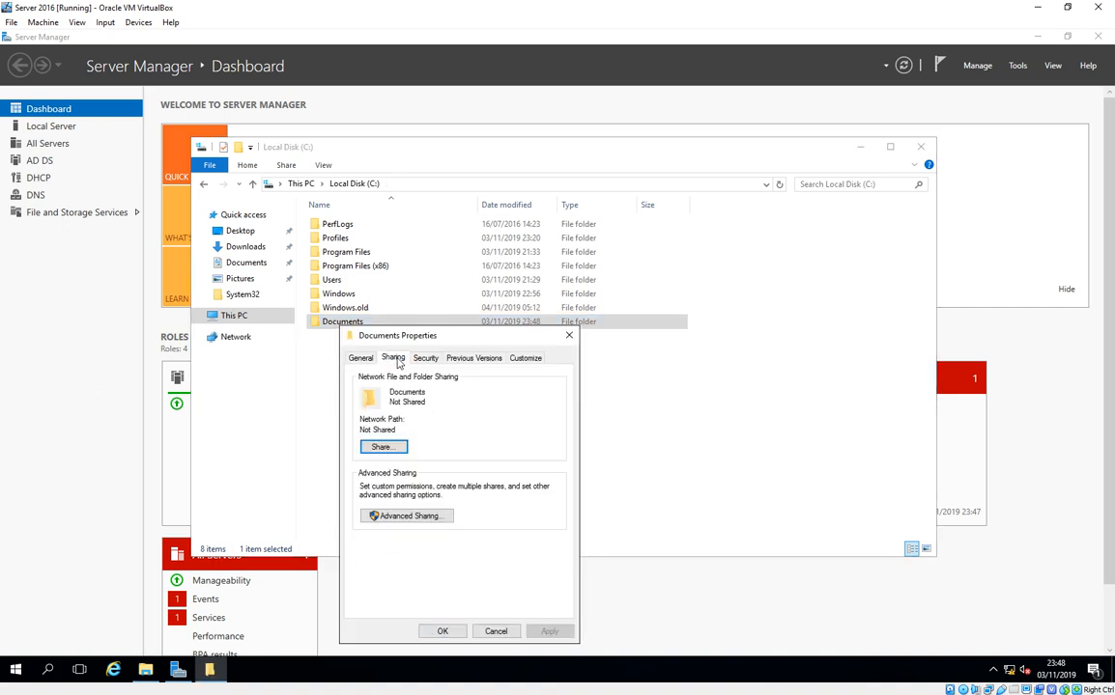
pyautogui.click(391, 516)
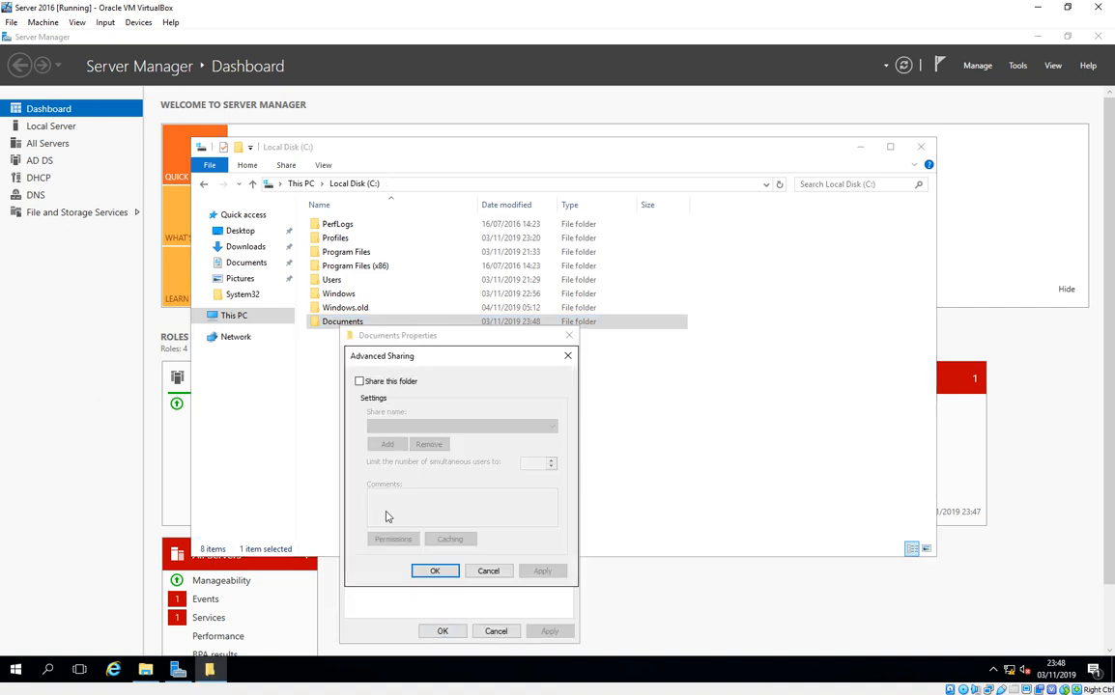
pyautogui.click(360, 381)
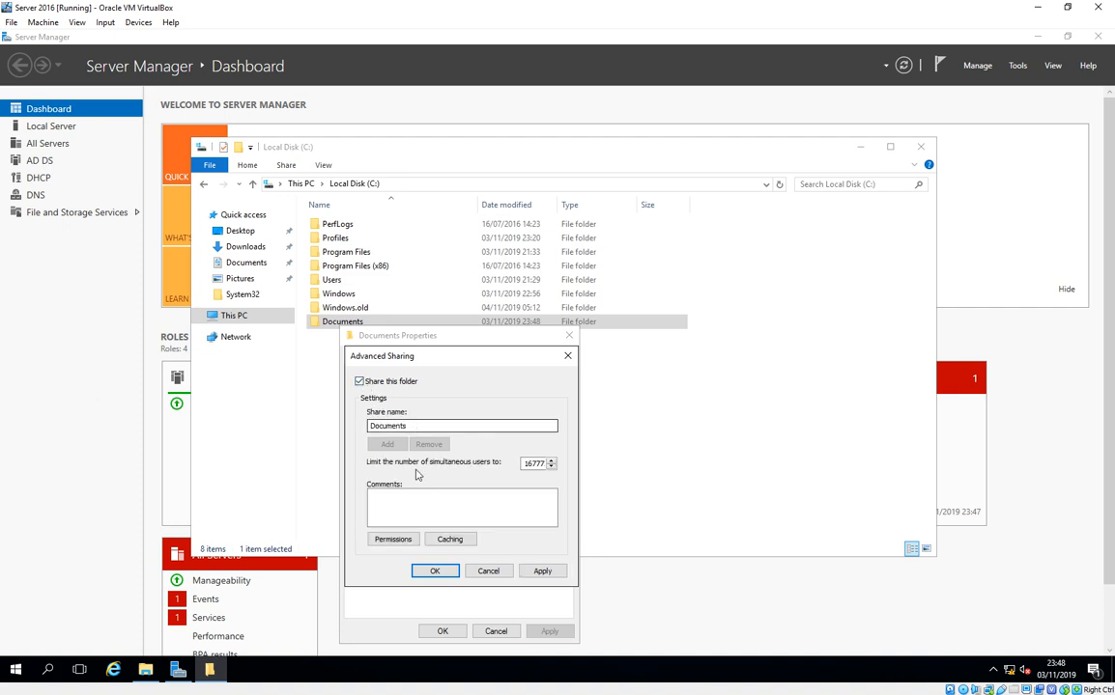
# - Allow Everyone Full Control in the share permissions of the Documents folder
pyautogui.click(394, 539)
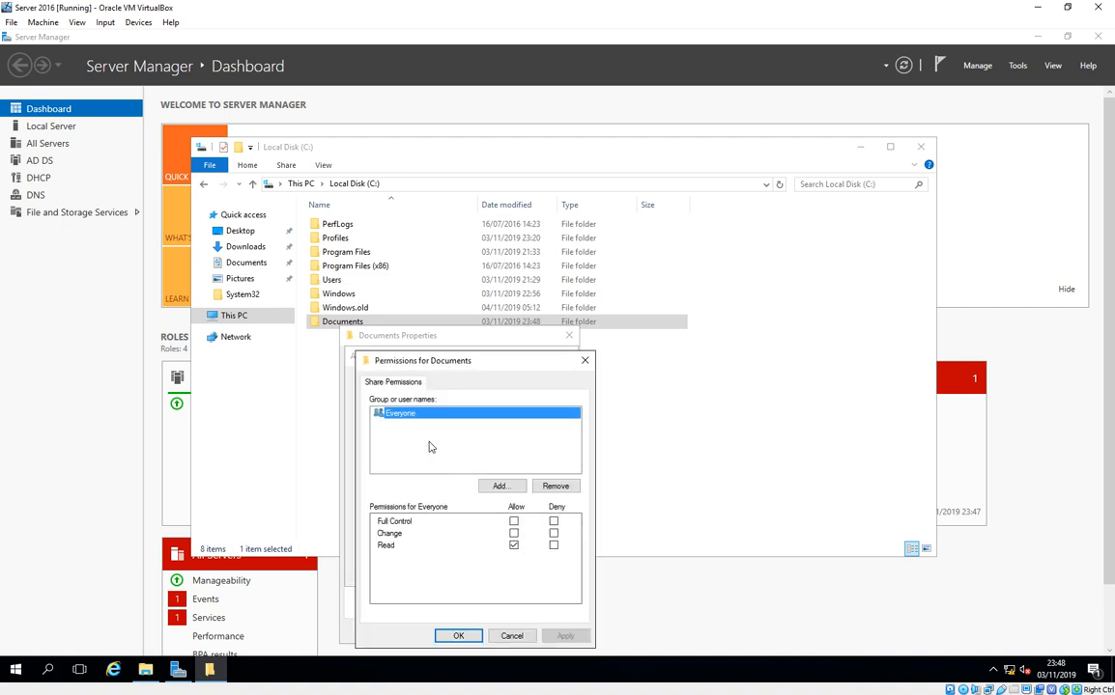
pyautogui.click(514, 522)
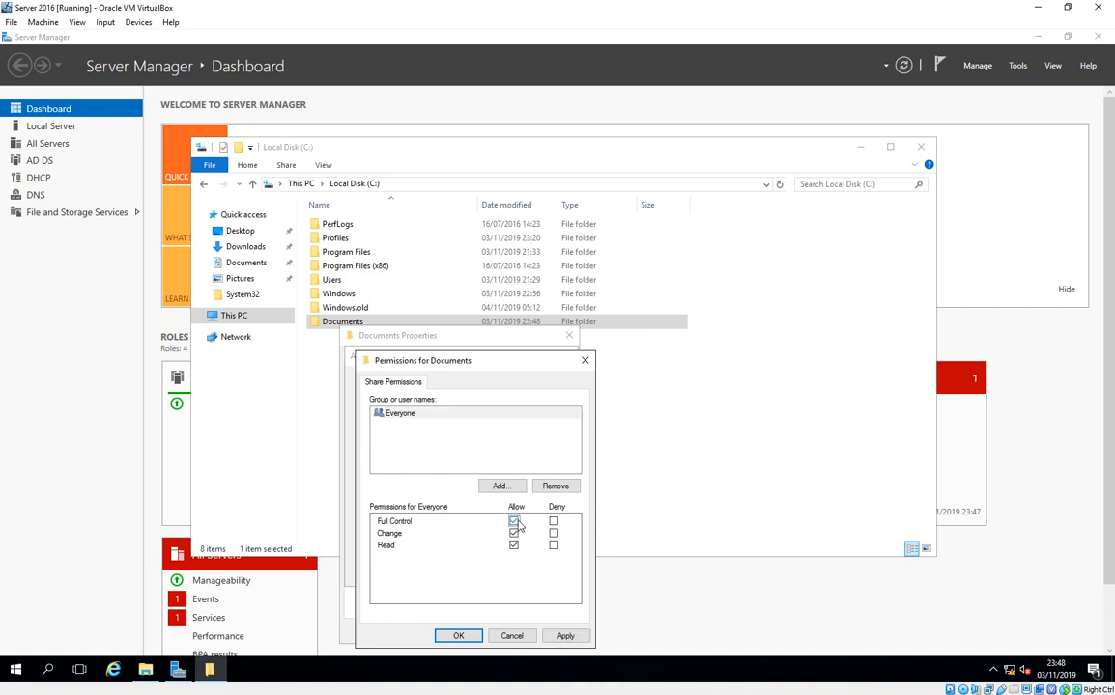
pyautogui.click(561, 637)
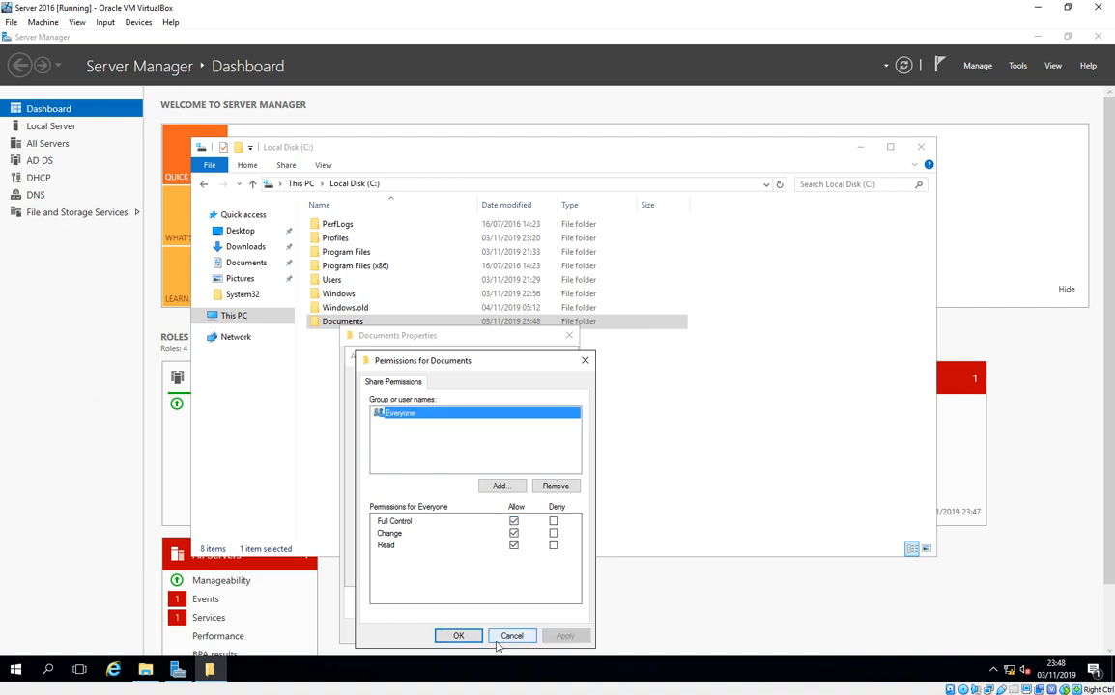
pyautogui.click(460, 636)
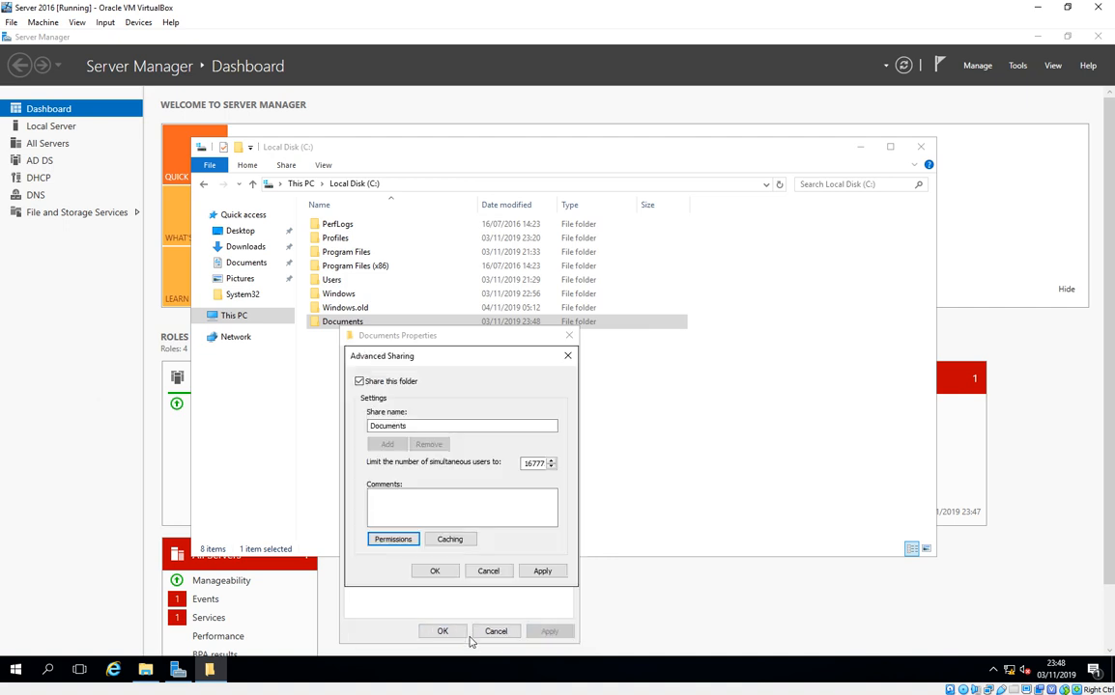
# - Limit the Documents share to 20 simultaneous users and accept the advanced sharing settings
pyautogui.doubleClick(534, 464)
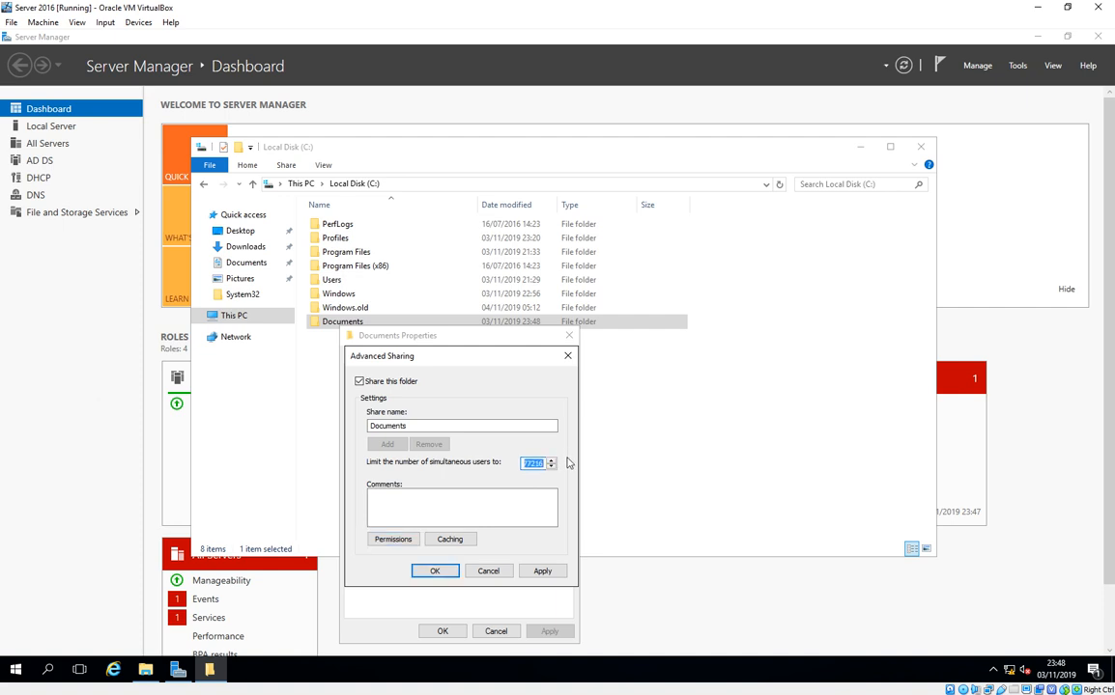
pyautogui.write('20')
pyautogui.click(434, 571)
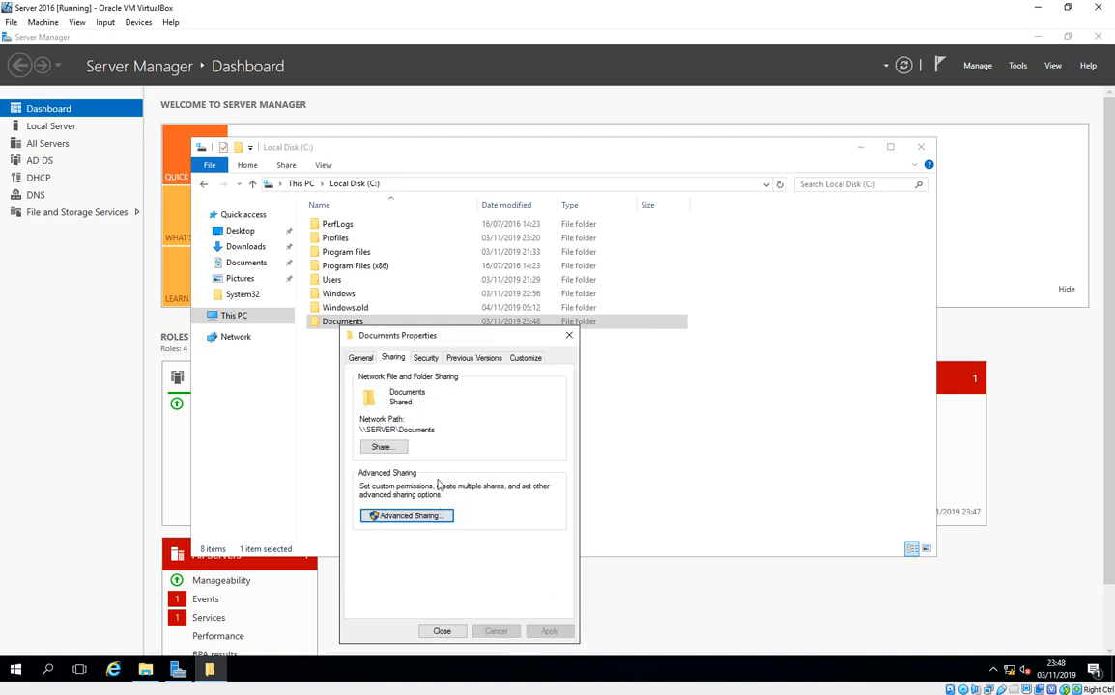
# - Copy the network path \\SERVER\Documents of the share, then close the folder properties and File Explorer
pyautogui.moveTo(437, 429); pyautogui.dragTo(362, 433)
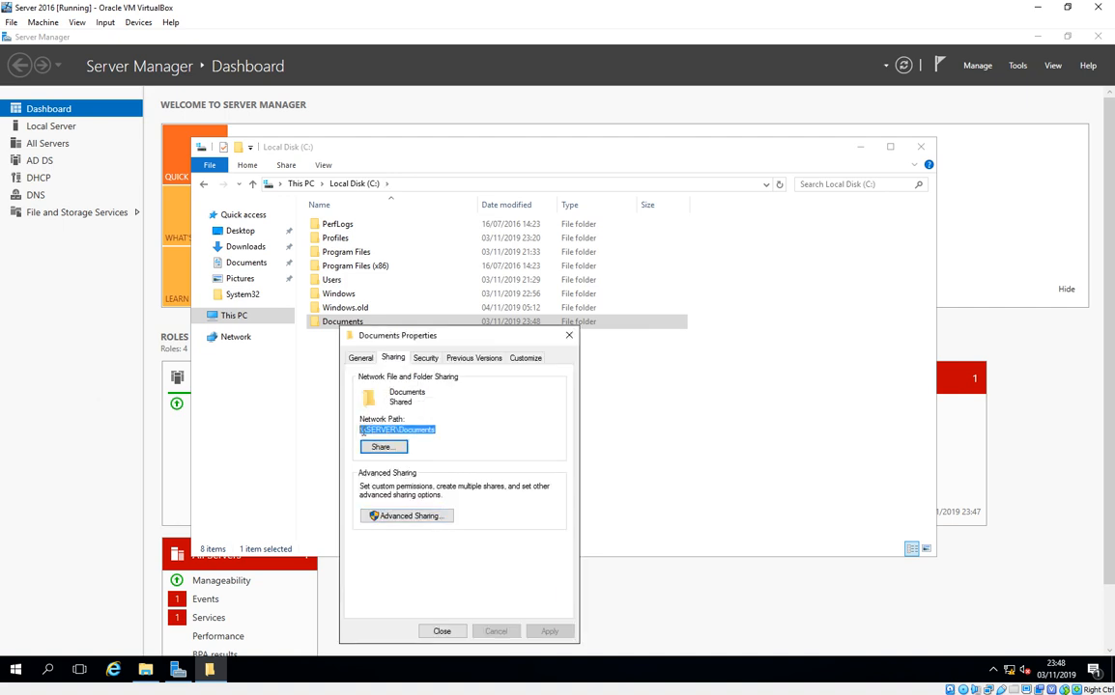
pyautogui.rightClick(364, 431)
pyautogui.click(409, 471)
pyautogui.click(441, 631)
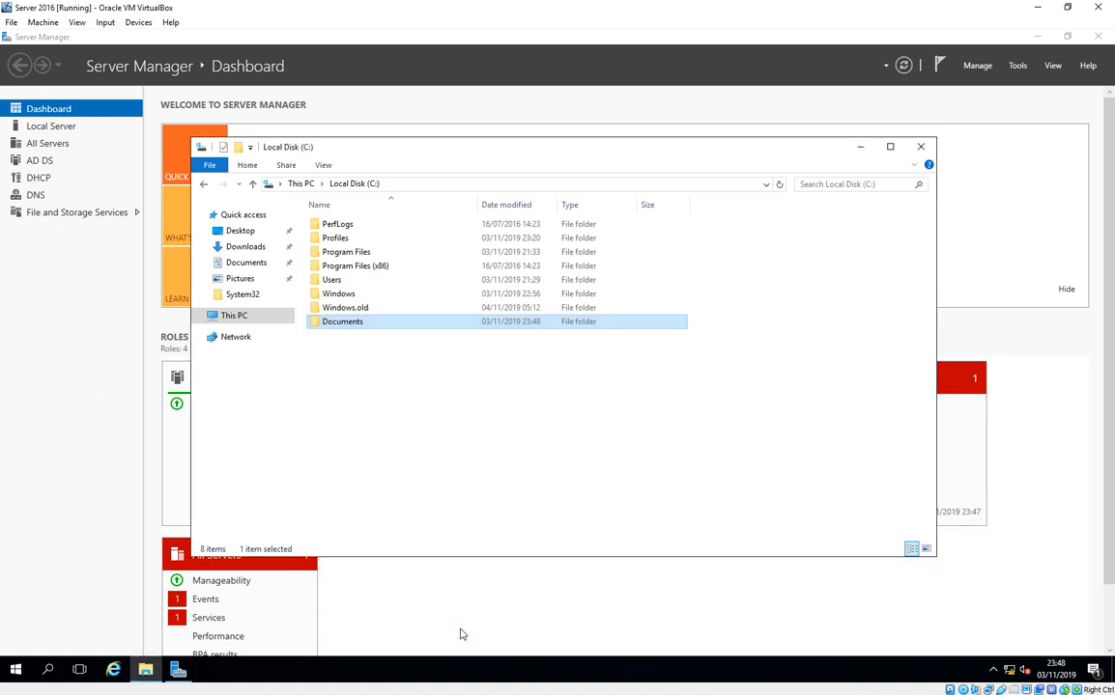
pyautogui.click(920, 147)
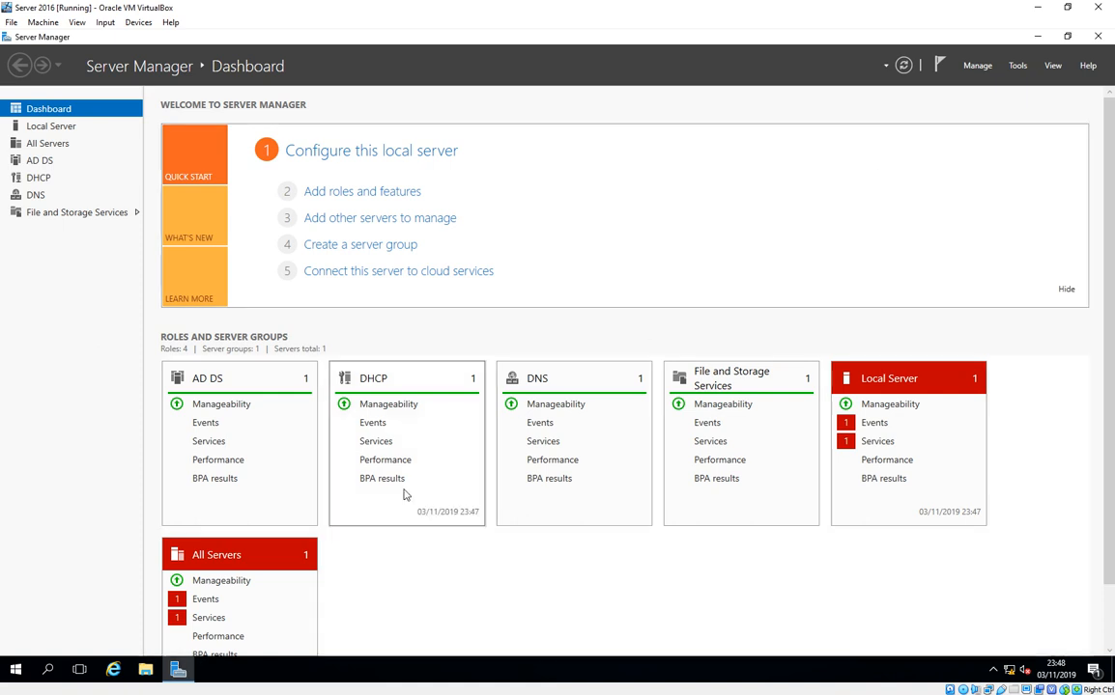
# - Open Group Policy Management from the Windows Administrative Tools
pyautogui.click(17, 666)
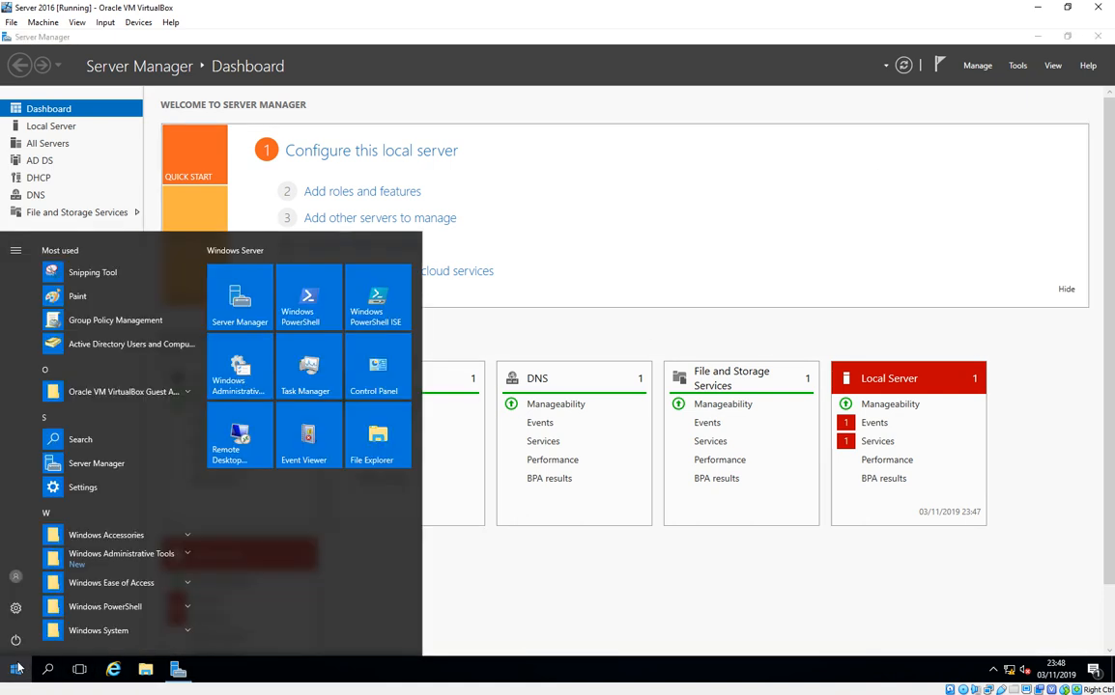
pyautogui.click(114, 558)
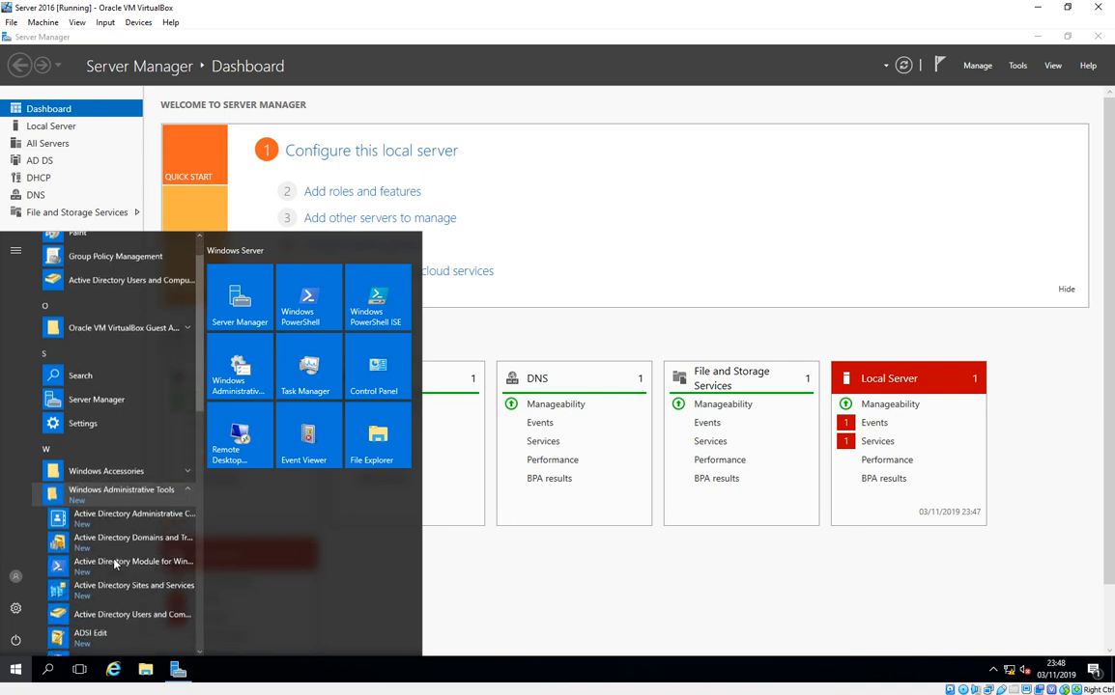
pyautogui.scroll(-3, 114, 566)
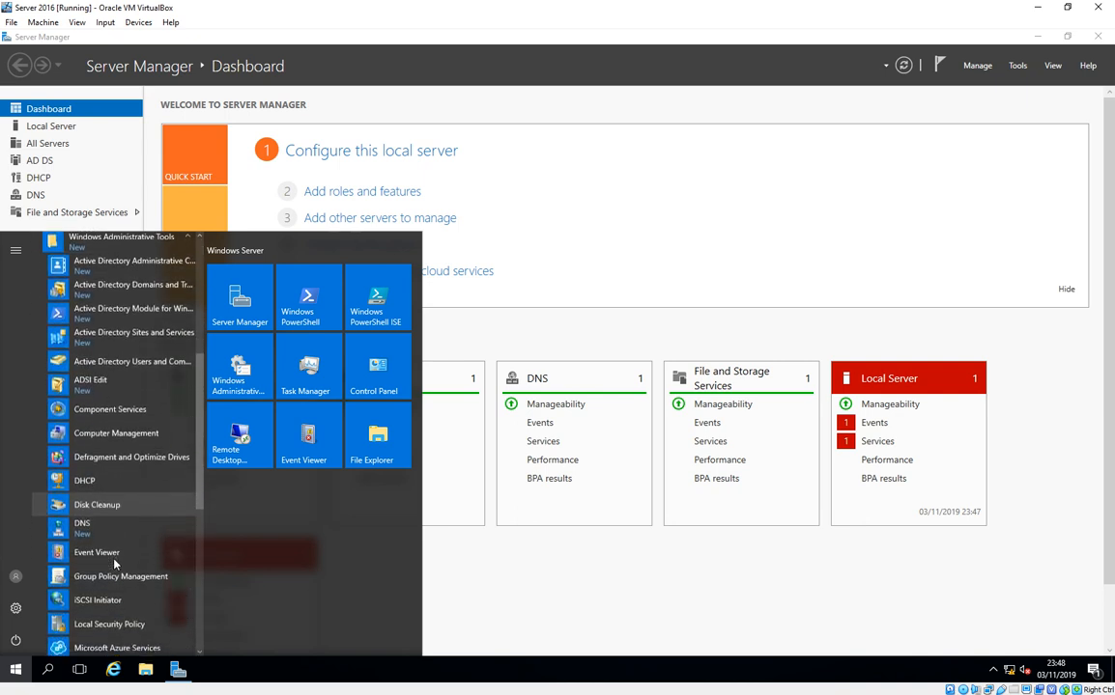
pyautogui.click(126, 515)
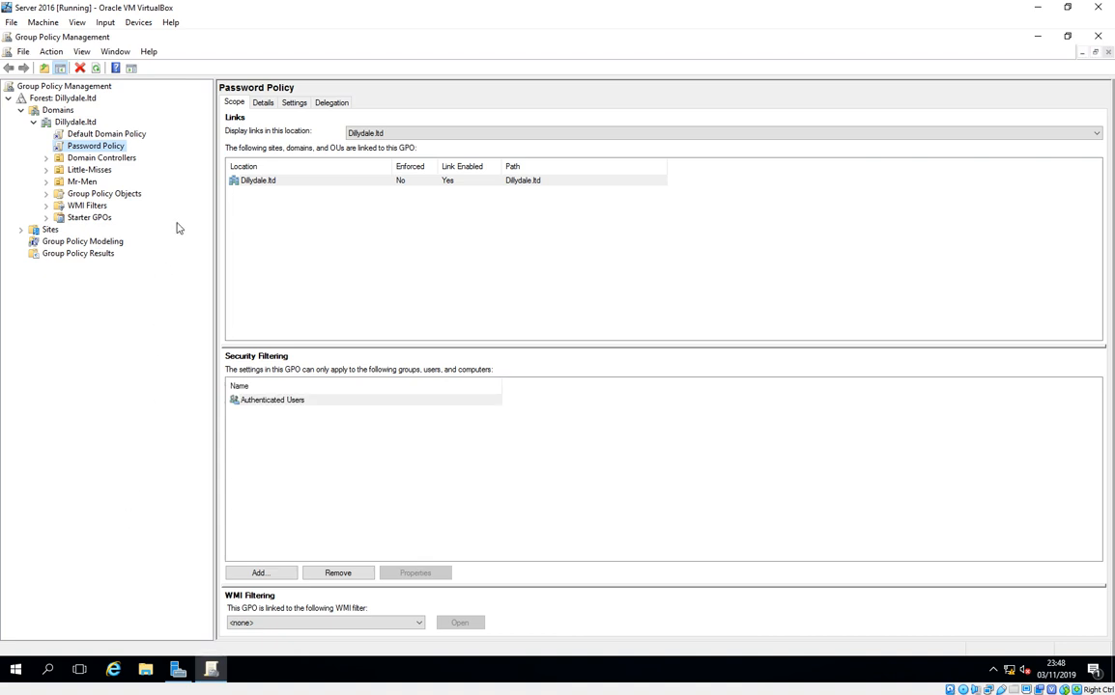
# - Create a GPO named Folder Redirect linked to the Dillydale.ltd domain
pyautogui.click(89, 126)
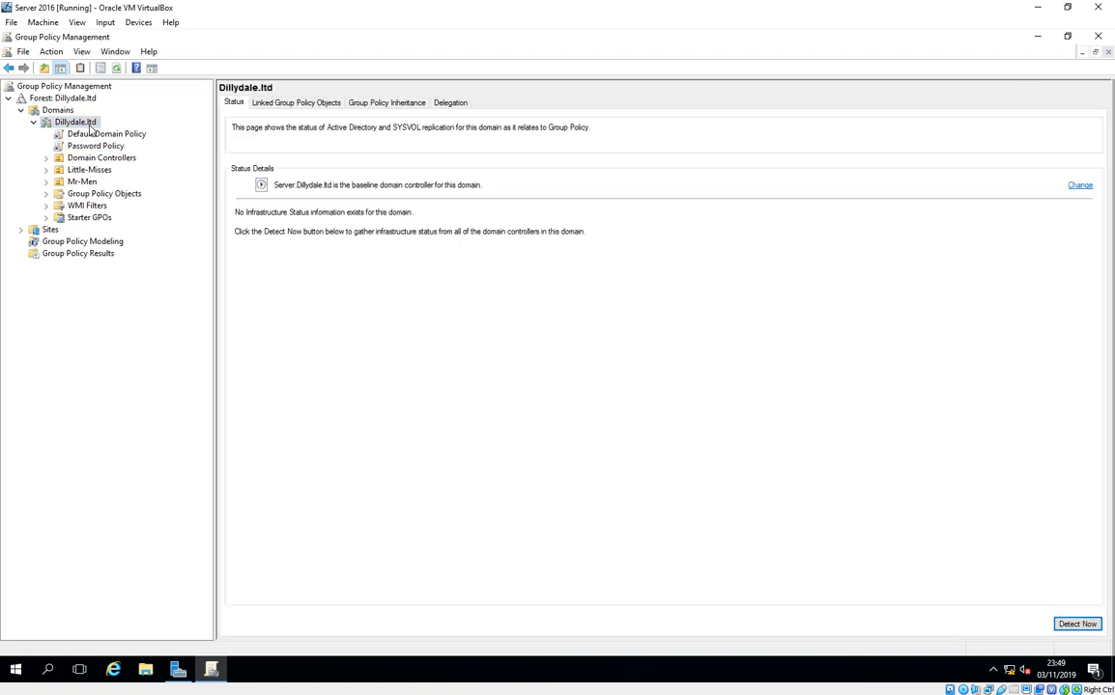
pyautogui.rightClick(89, 122)
pyautogui.click(109, 134)
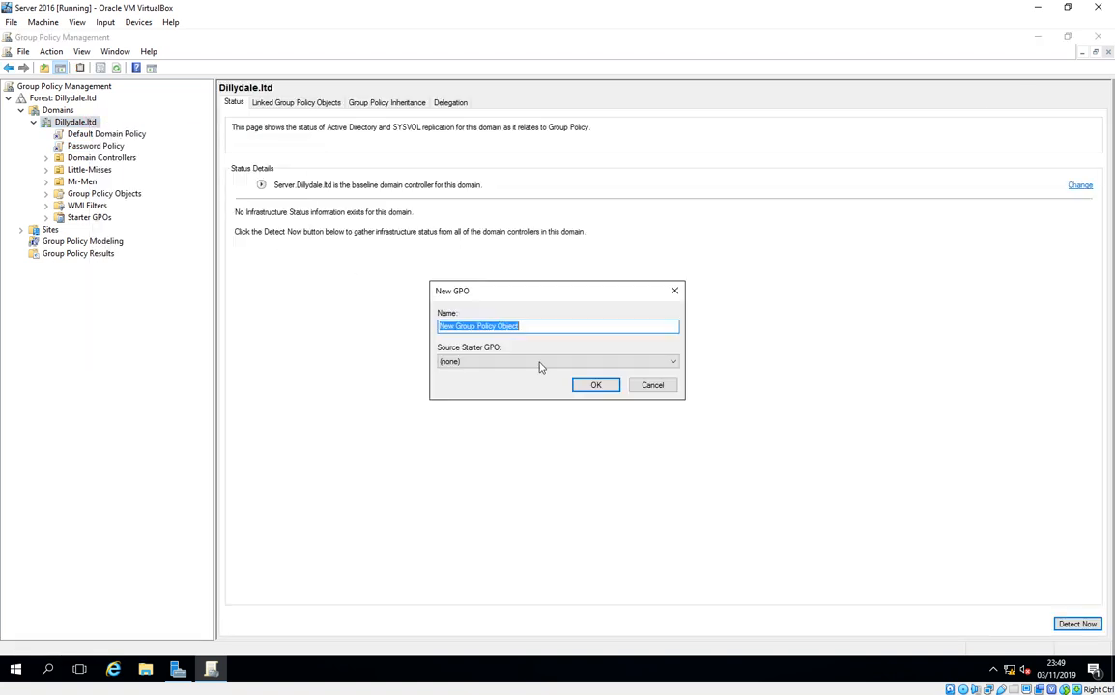
pyautogui.write('Fold')
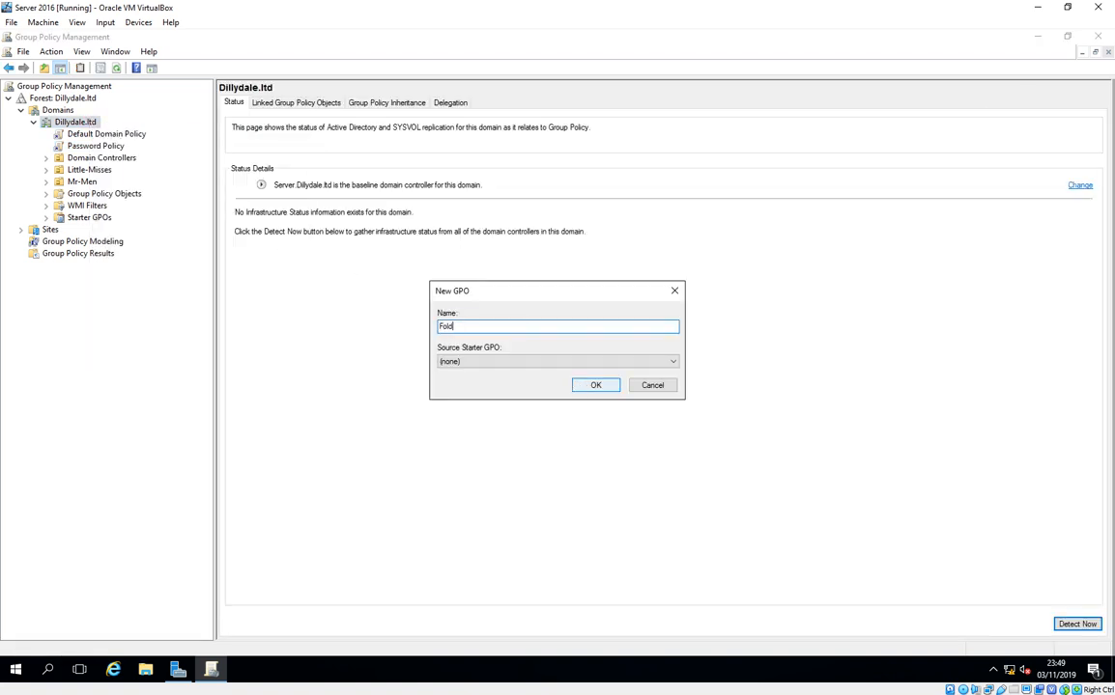
pyautogui.write('er Redirect')
pyautogui.click(580, 388)
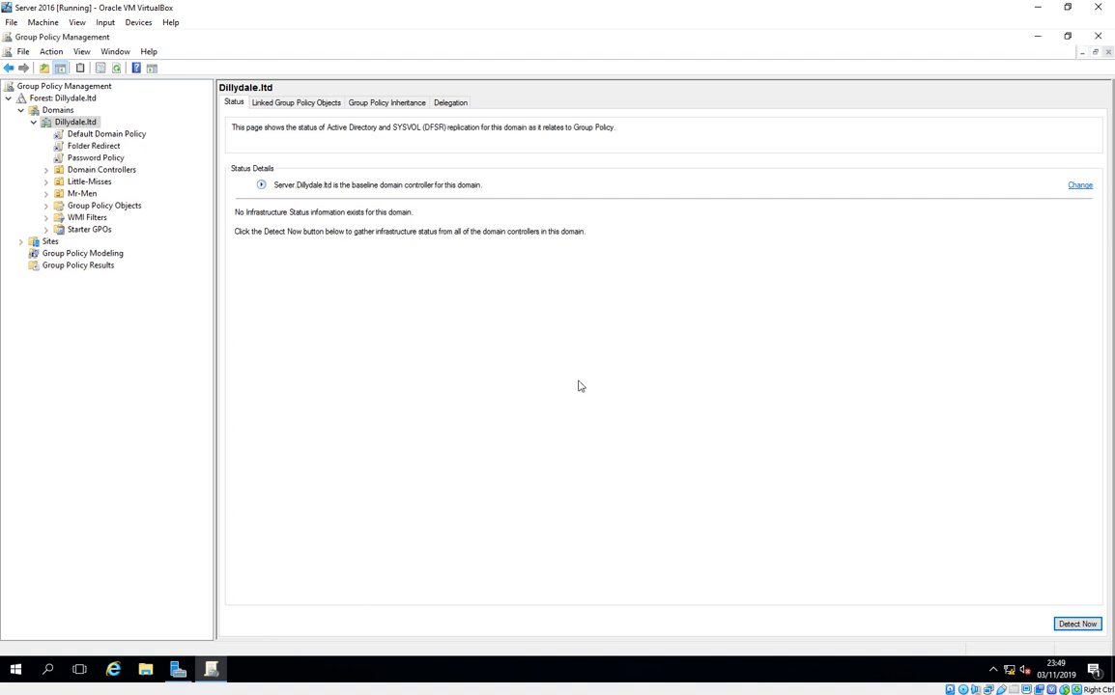
# - Open the Folder Redirect GPO for editing and show Folder Redirection under the user policies' Windows Settings, with the editor maximized and the tree widened
pyautogui.rightClick(102, 143)
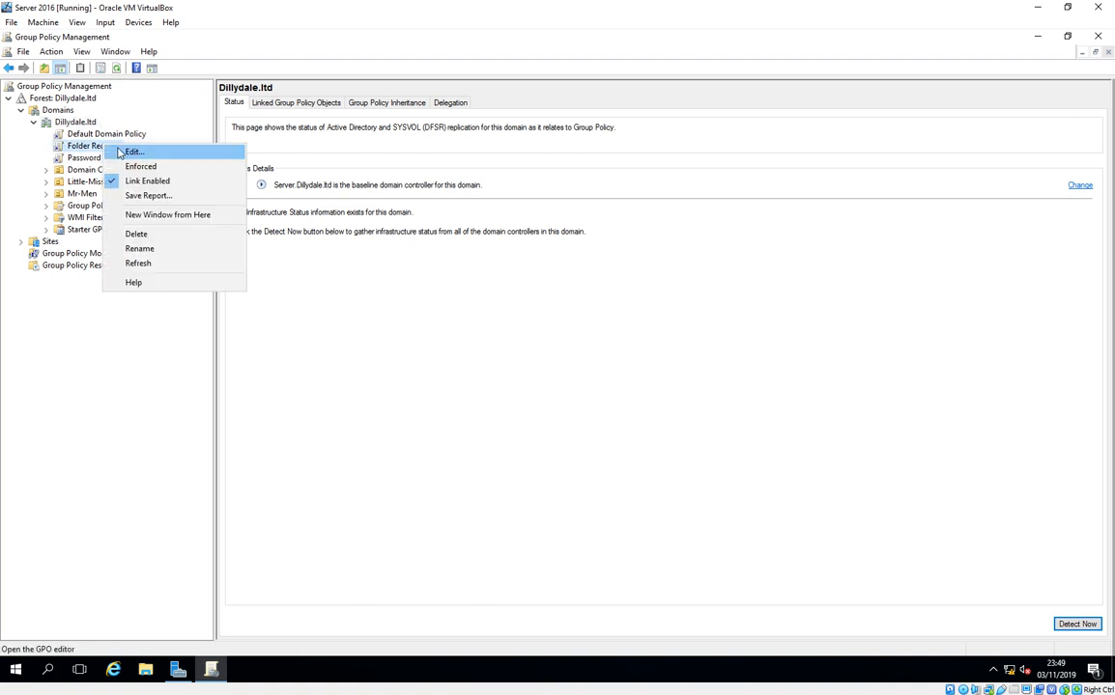
pyautogui.click(118, 153)
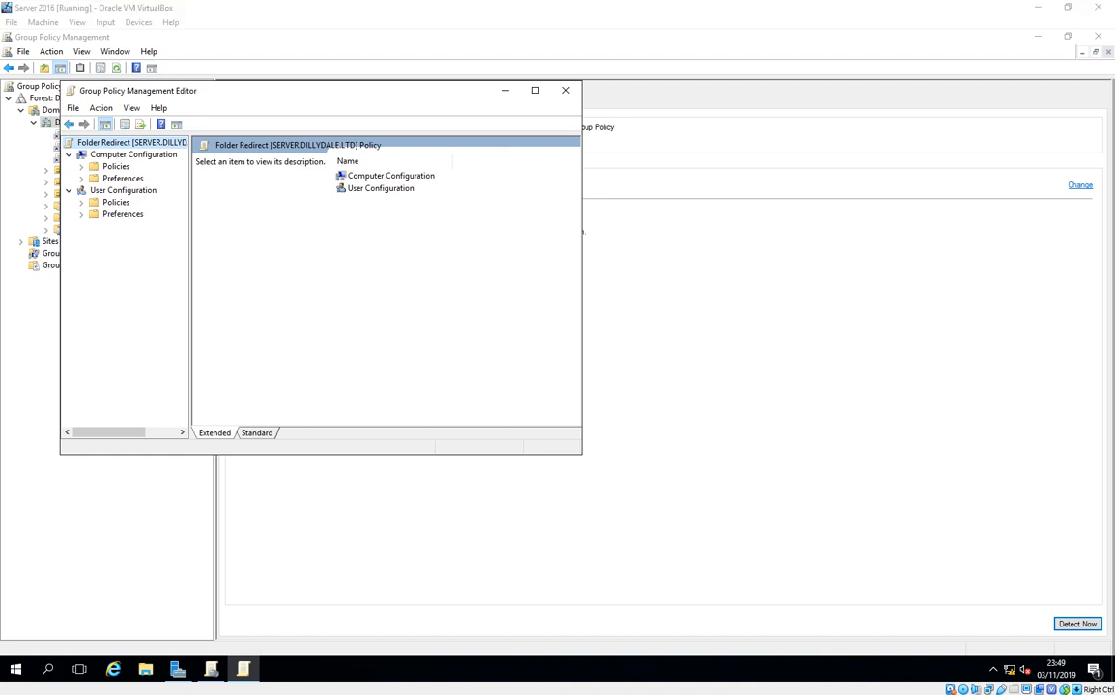
pyautogui.click(82, 203)
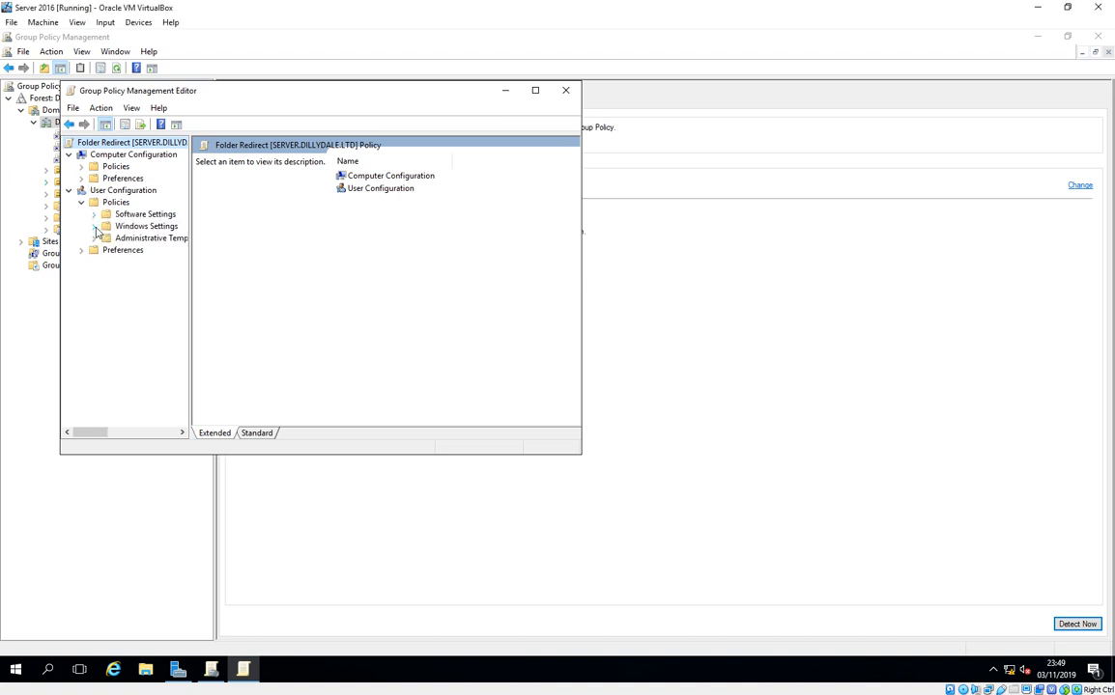
pyautogui.click(94, 227)
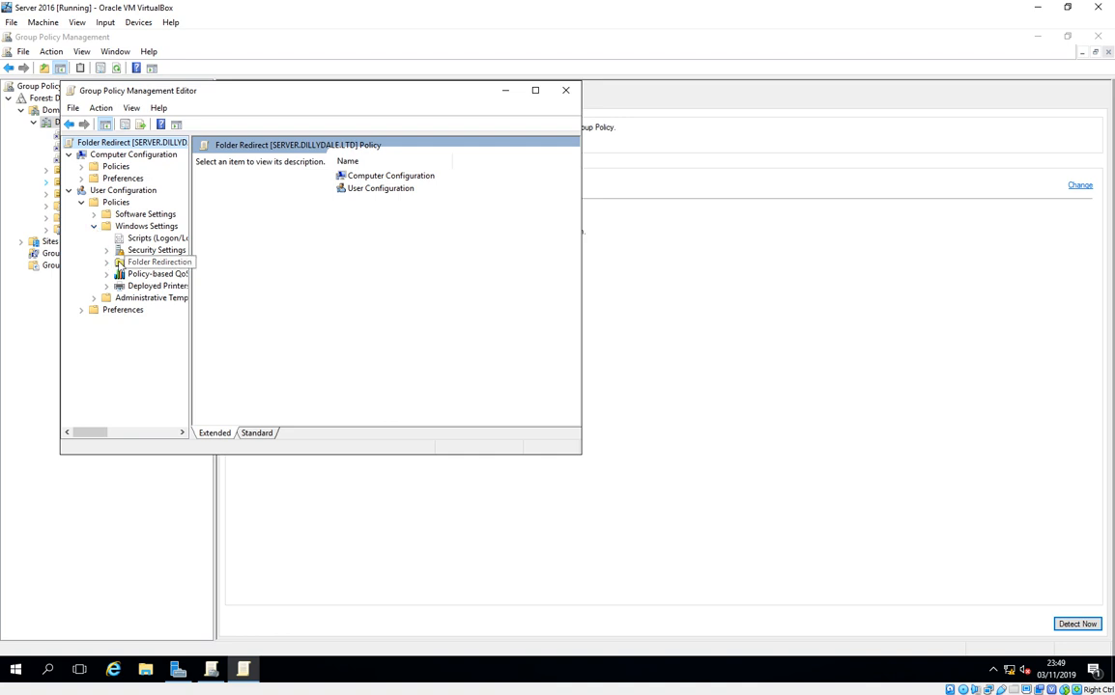
pyautogui.click(107, 263)
pyautogui.click(145, 262)
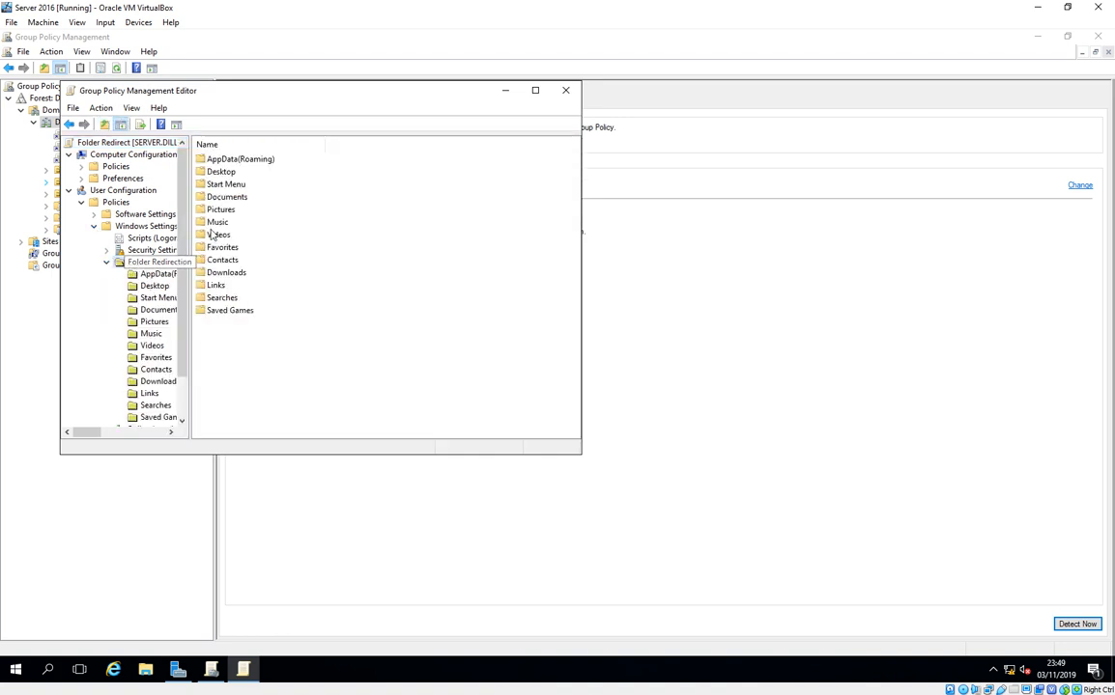
pyautogui.click(534, 90)
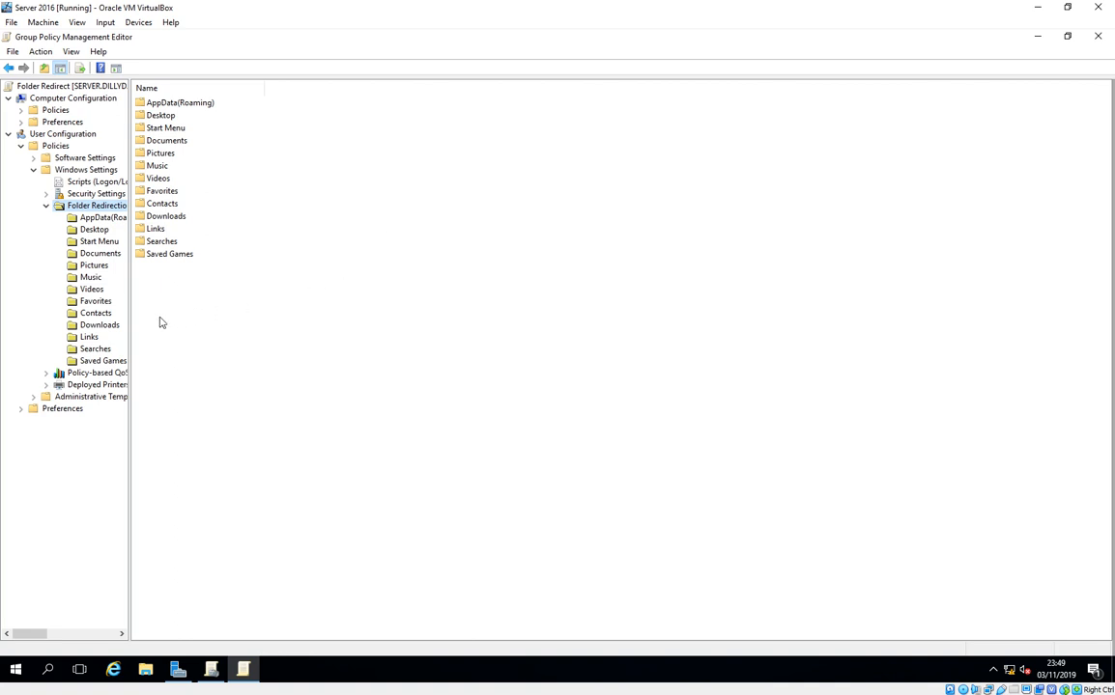
pyautogui.moveTo(129, 319); pyautogui.dragTo(276, 330)
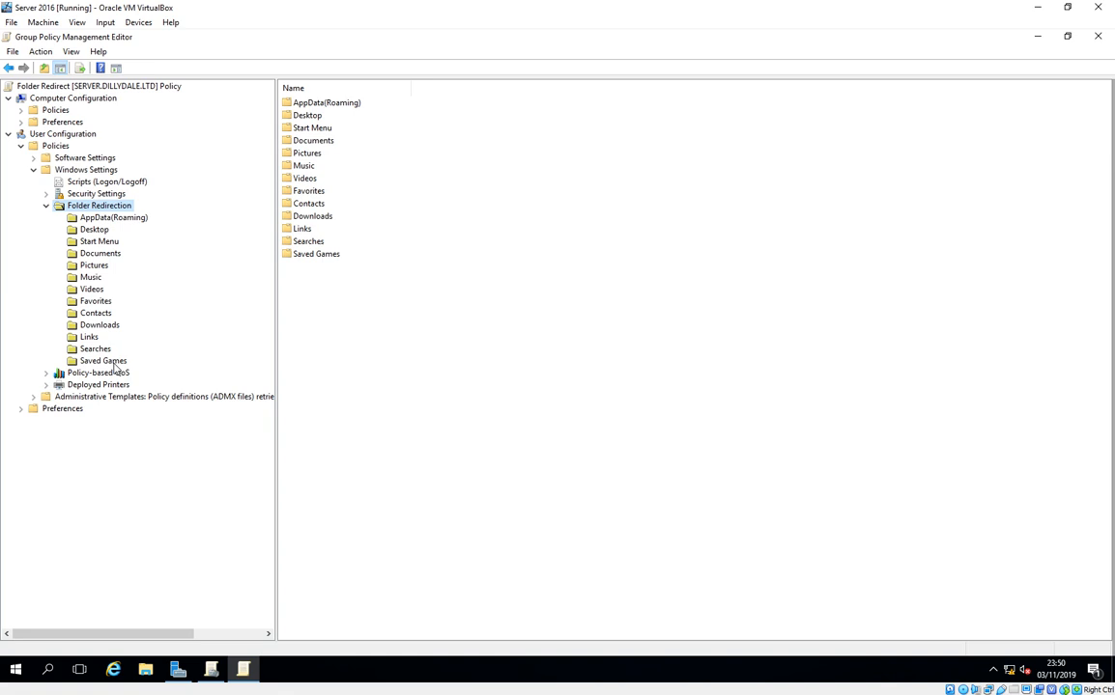
# - Set the redirection of the Documents folder to Basic - Redirect everyone's folder to the same location
pyautogui.click(123, 256)
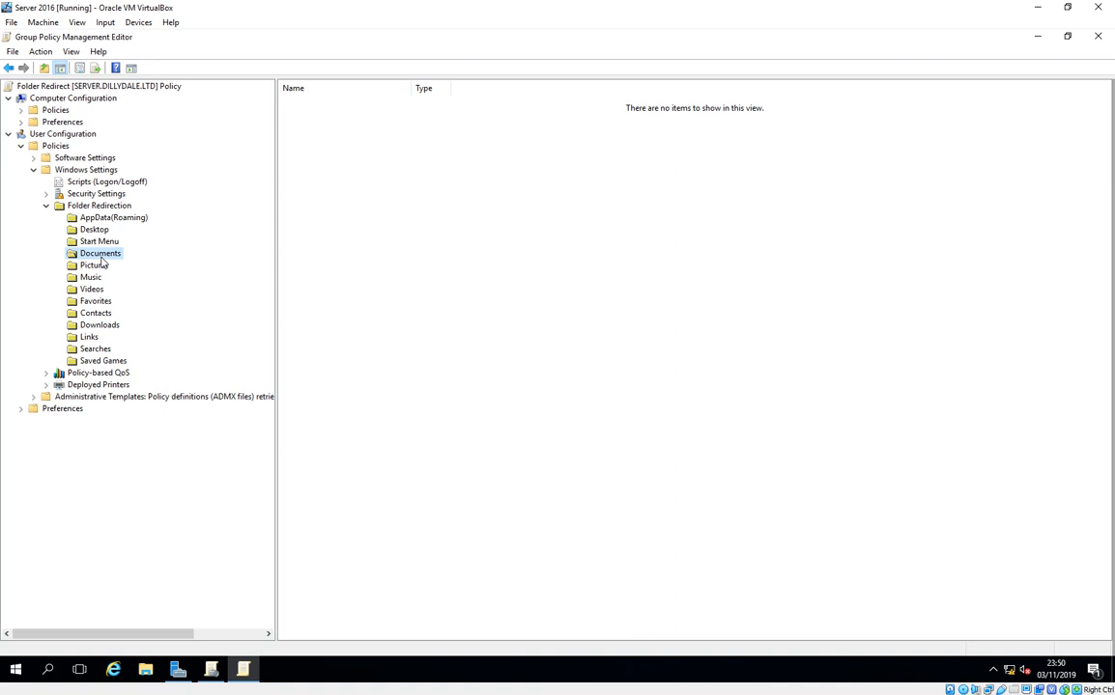
pyautogui.rightClick(101, 261)
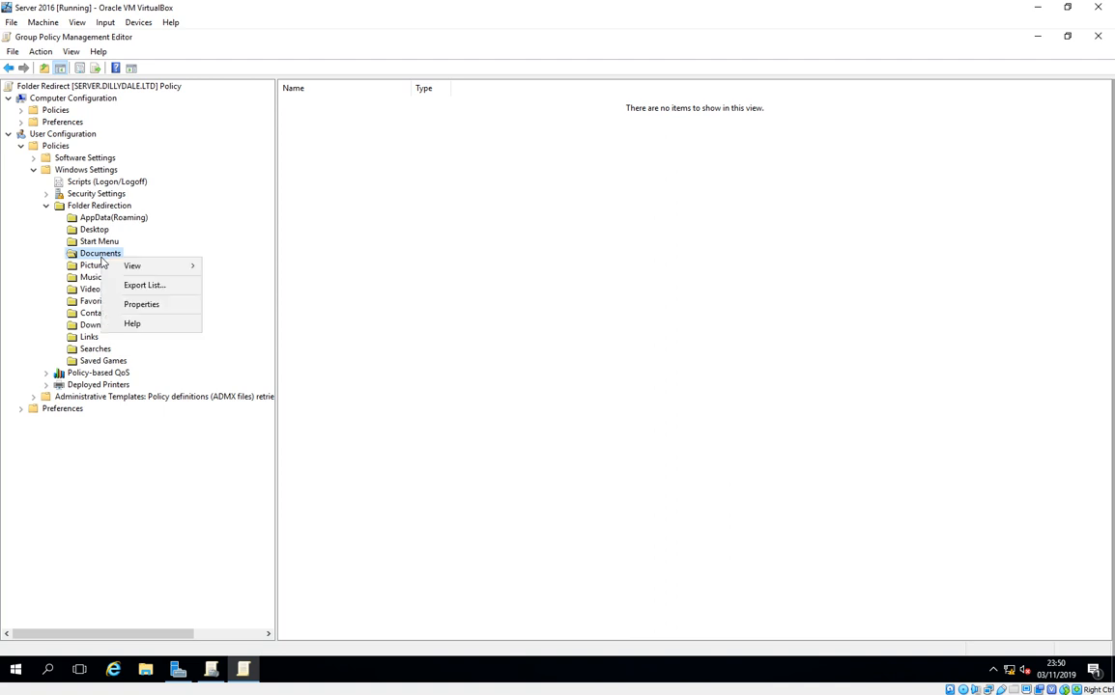
pyautogui.click(148, 307)
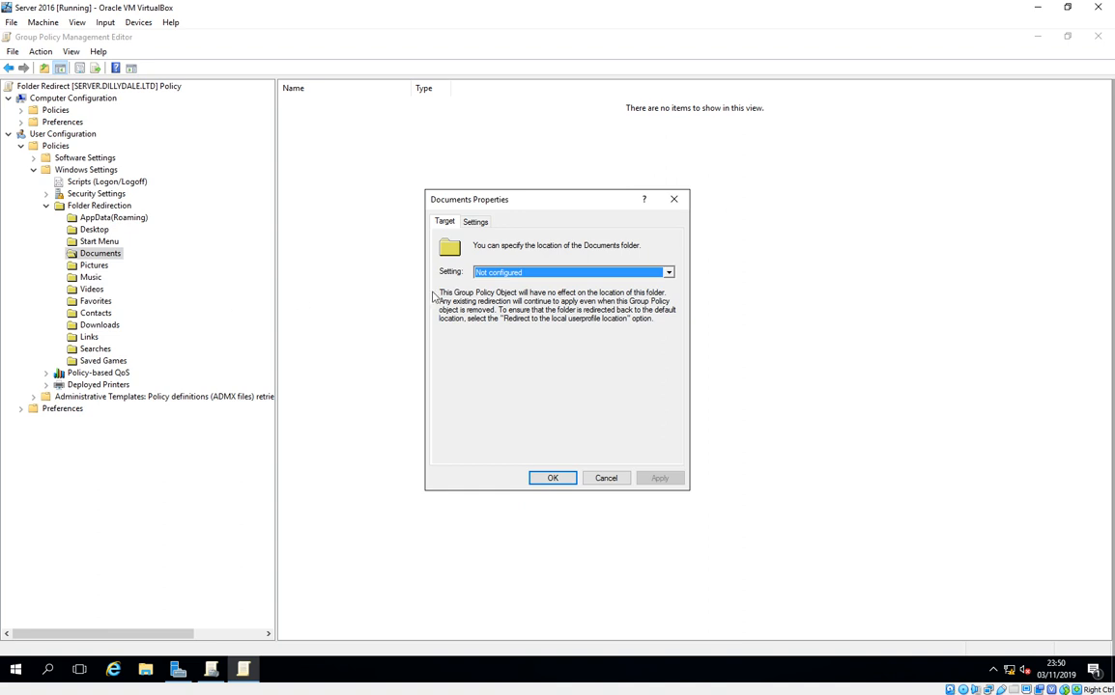
pyautogui.click(522, 274)
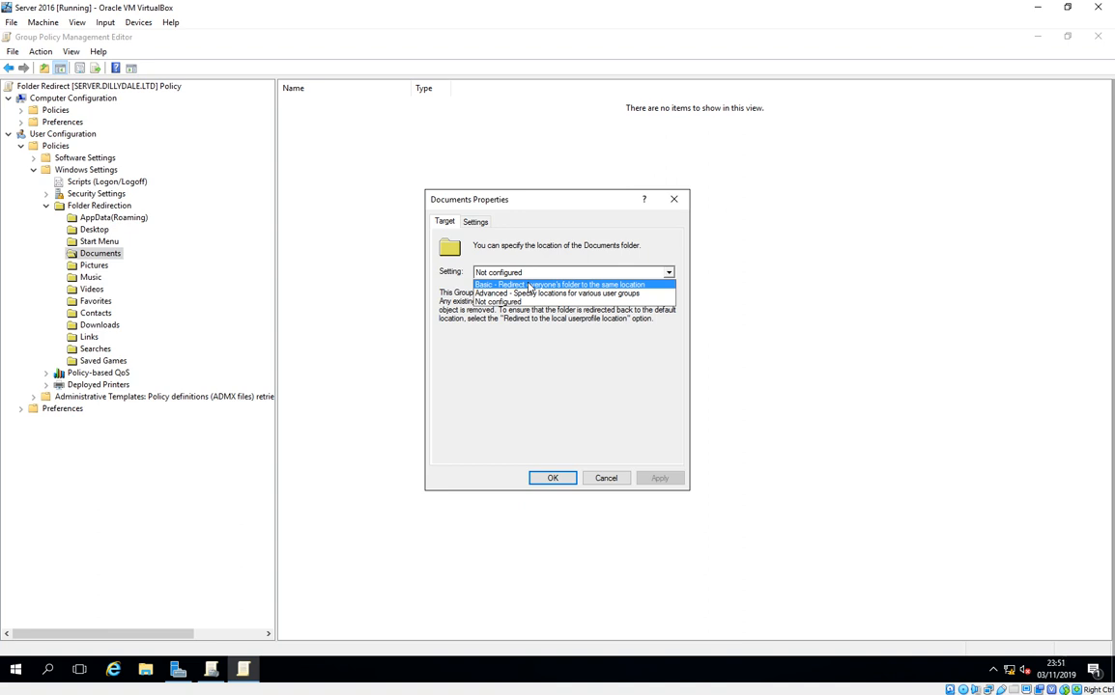
pyautogui.click(528, 286)
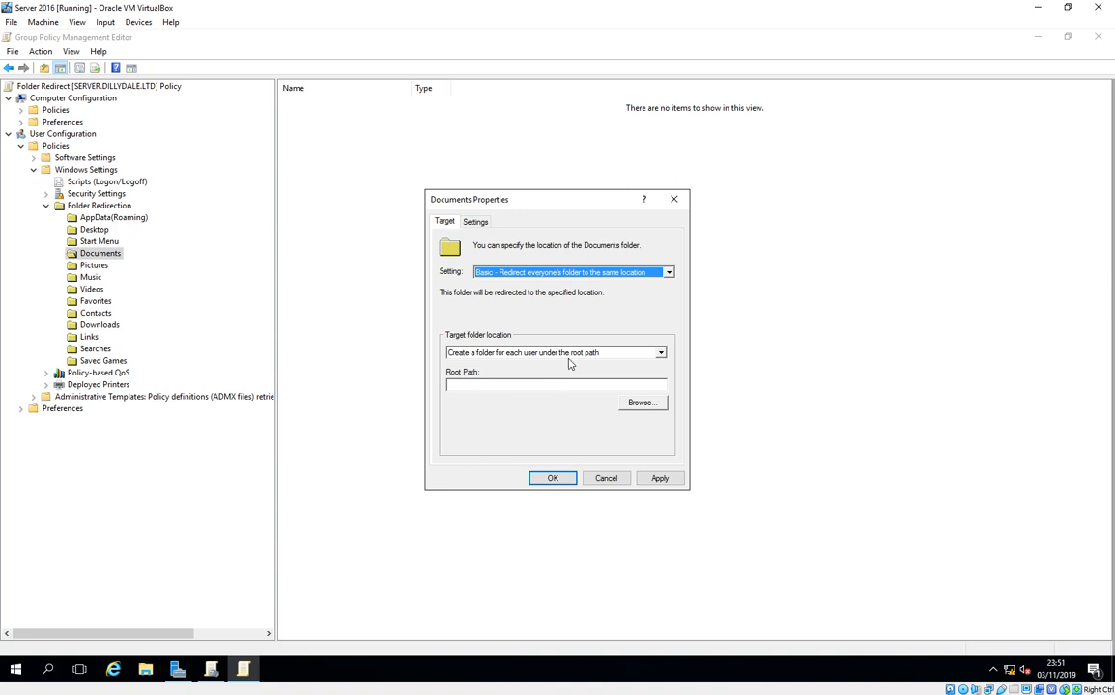
# - Enter \\server\documents as the root path for the Documents folder and save the redirection, agreeing to continue
pyautogui.click(566, 384)
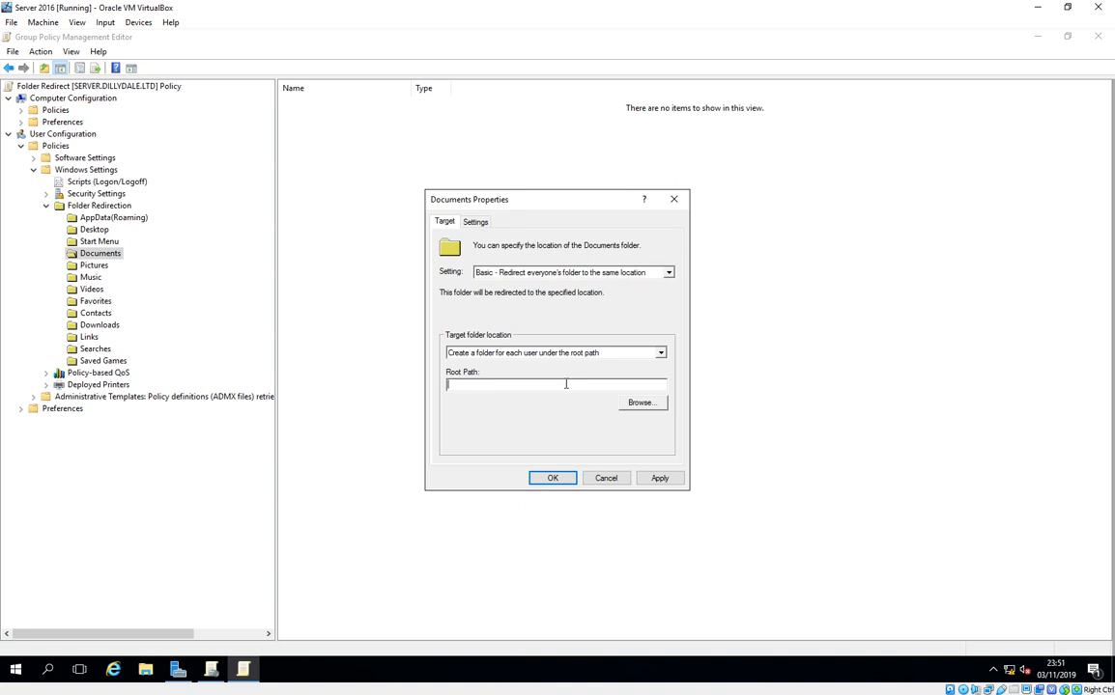
pyautogui.write('\\\\server\\')
pyautogui.write('docu')
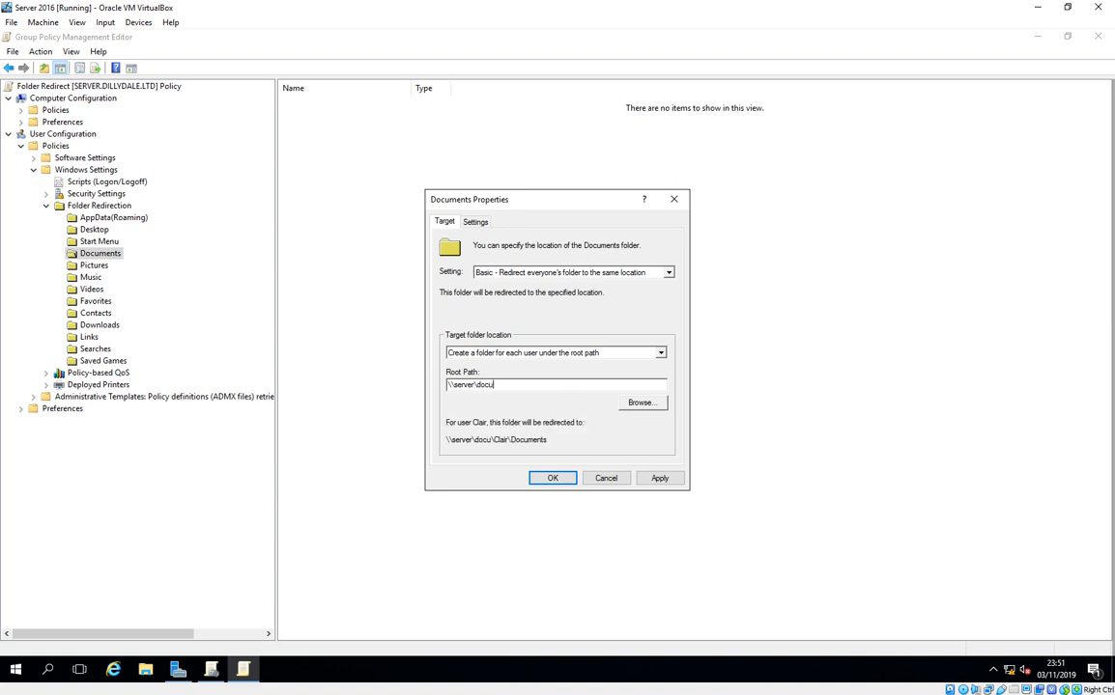
pyautogui.write('ments')
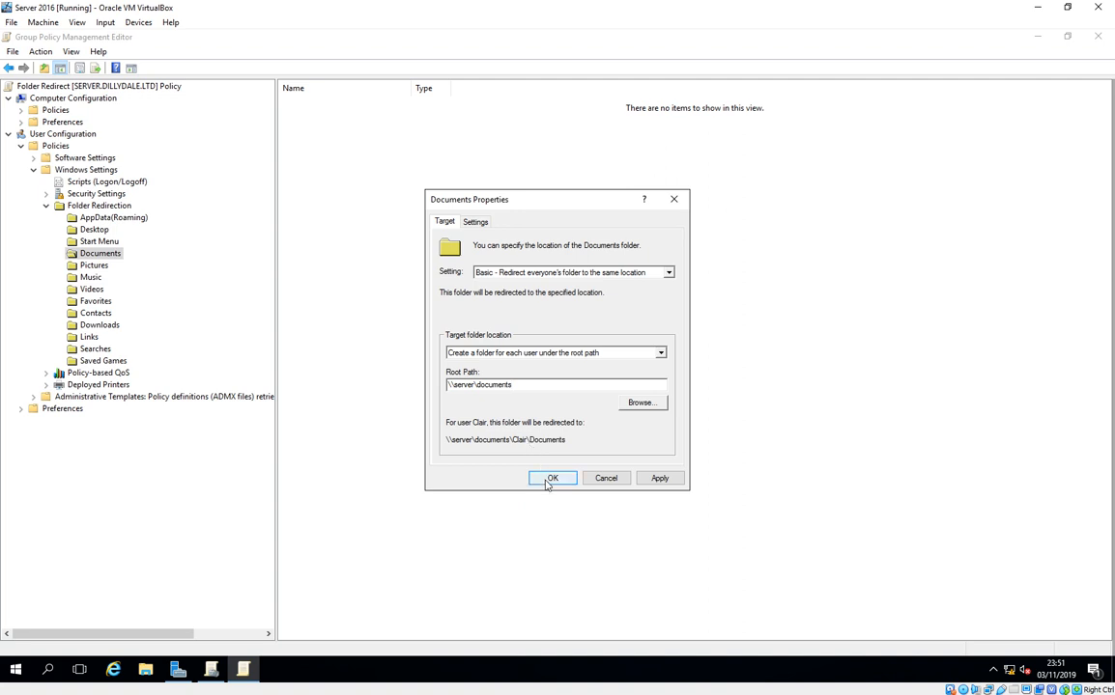
pyautogui.click(547, 481)
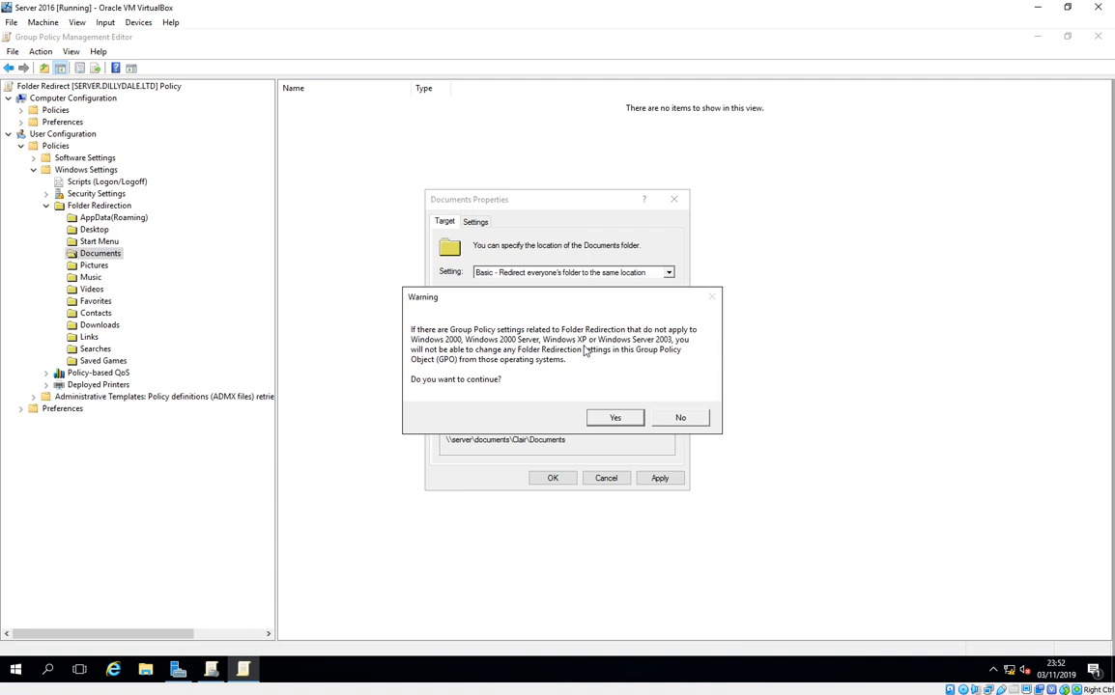
pyautogui.click(614, 419)
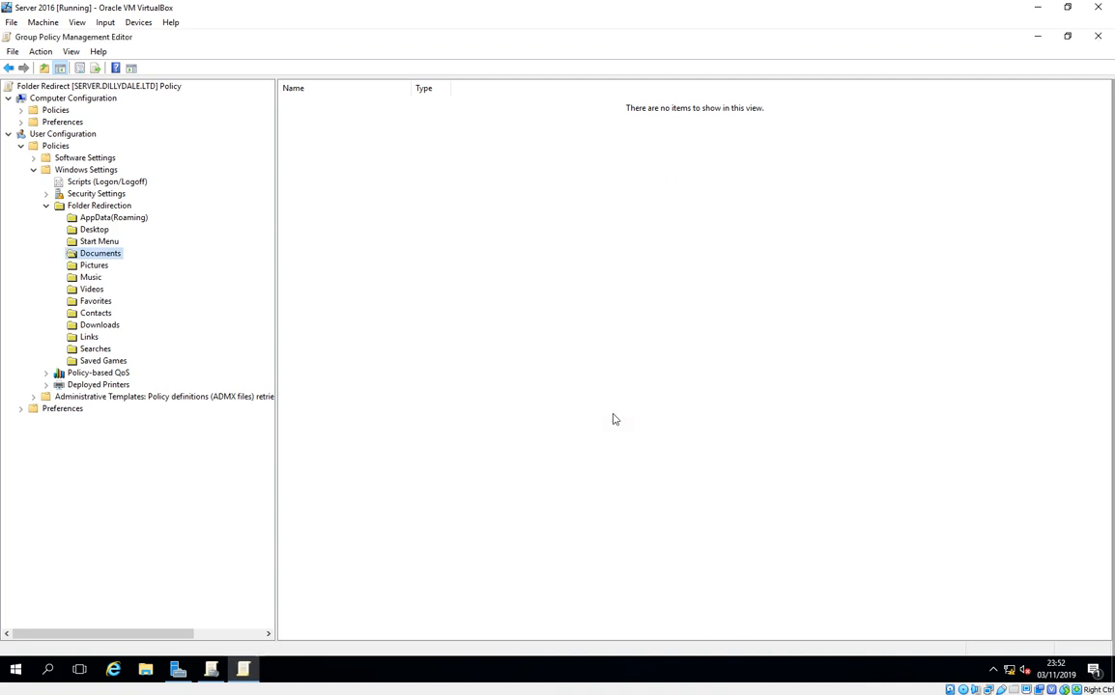
# - Set the redirection of the Desktop folder to Basic - Redirect everyone's folder to the same location
pyautogui.click(89, 230)
pyautogui.rightClick(90, 230)
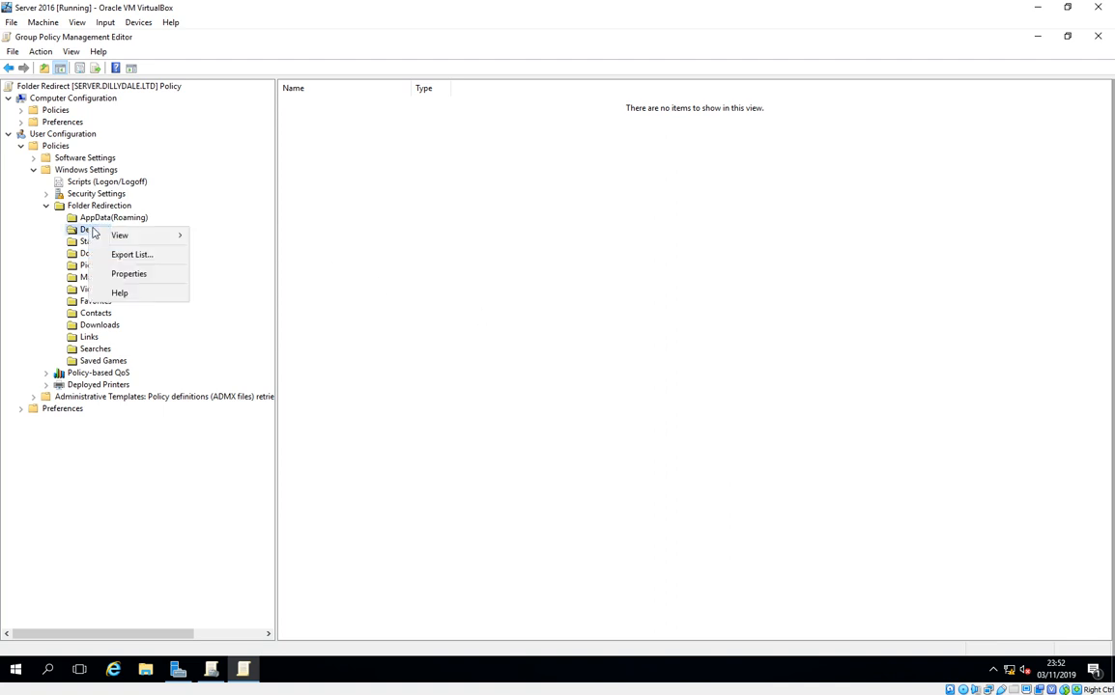
pyautogui.click(125, 275)
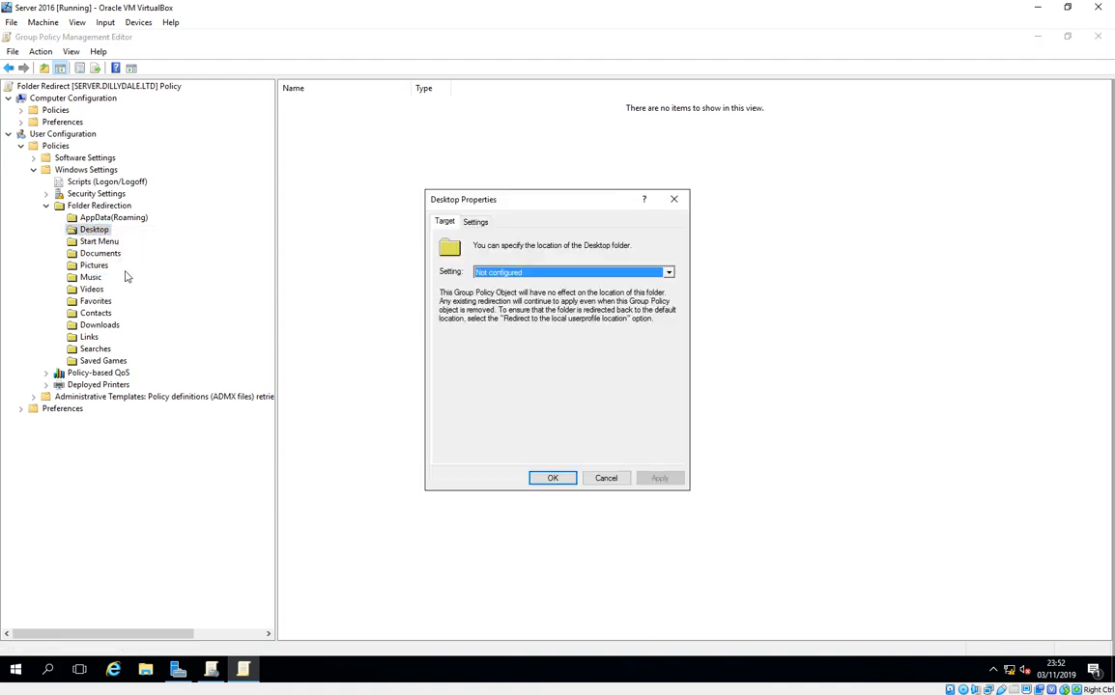
pyautogui.click(493, 272)
pyautogui.click(490, 286)
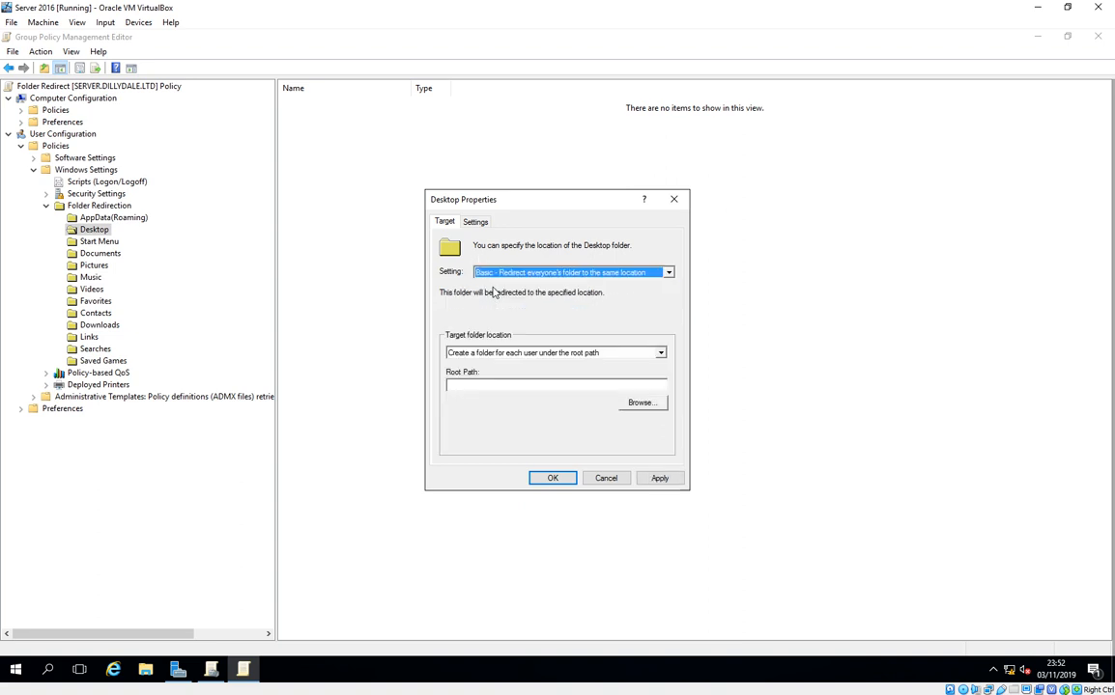
# - Enter \\SERVER\Documents as the root path for the Desktop folder, save the redirection and close the policy editor
pyautogui.click(496, 385)
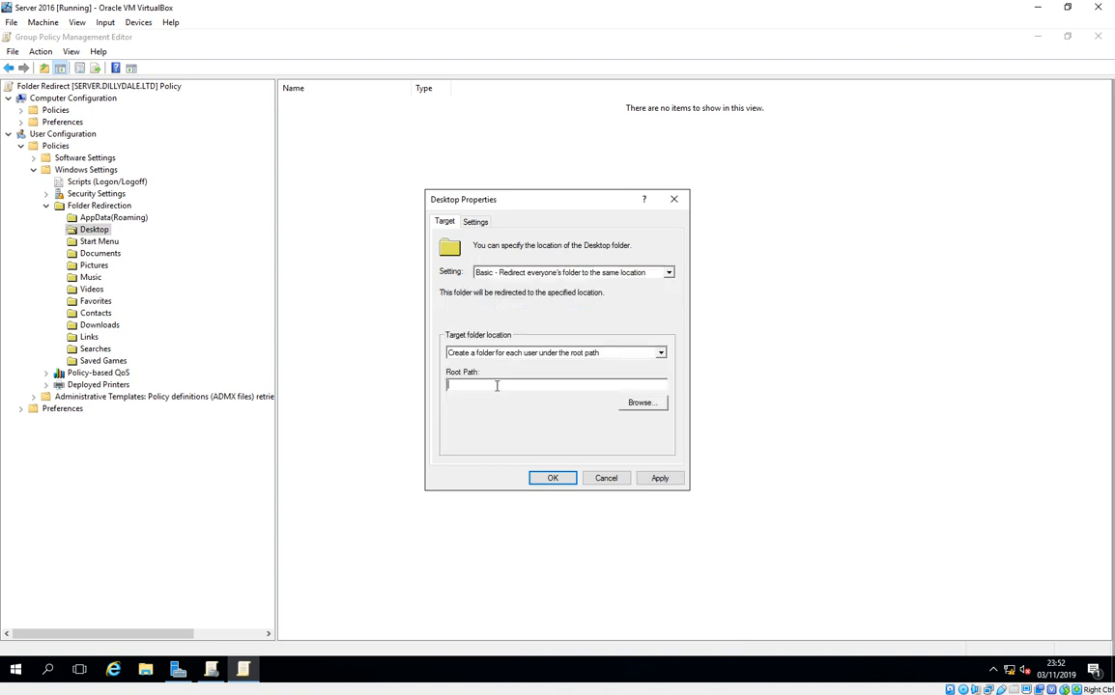
pyautogui.write('\\SERVER\\Documents')
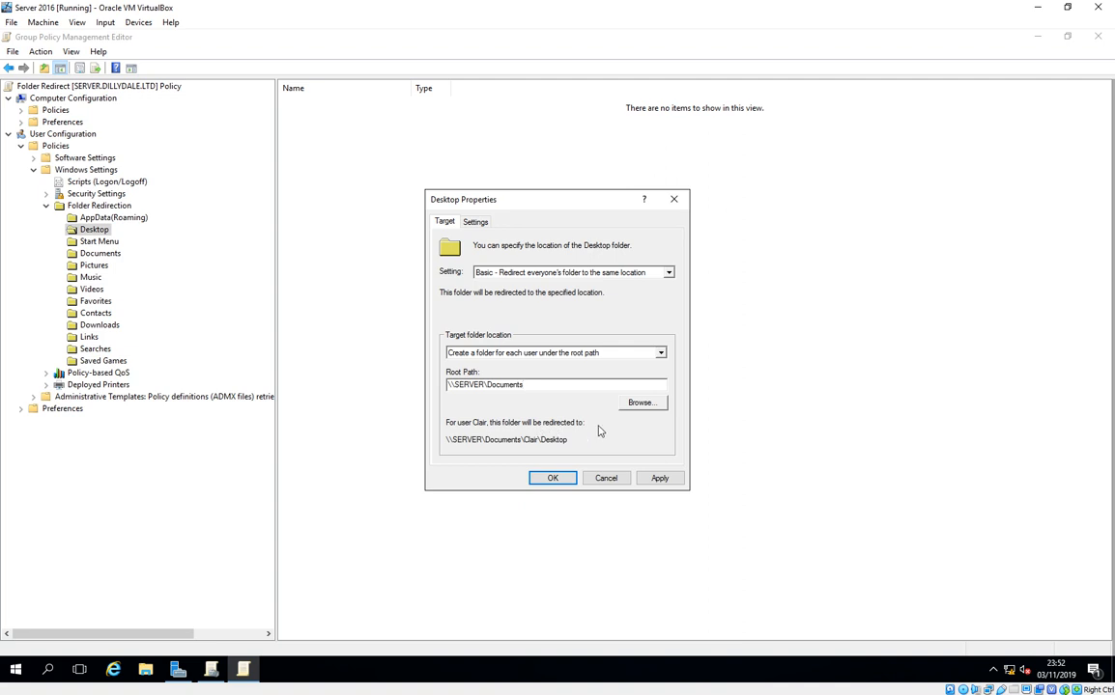
pyautogui.click(556, 480)
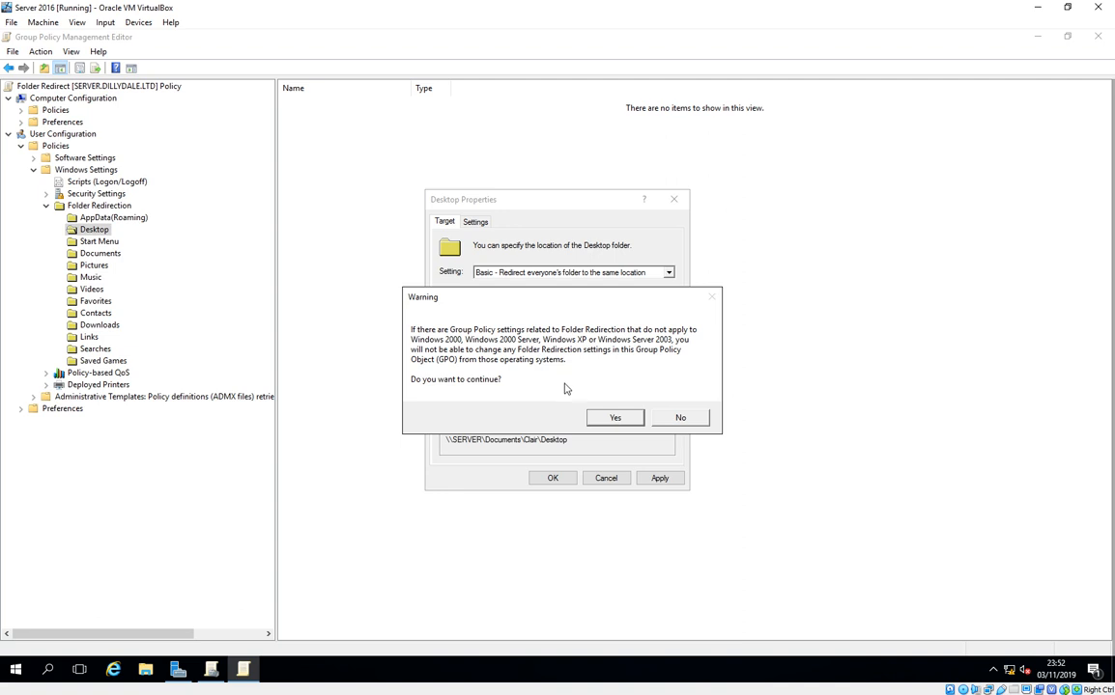
pyautogui.click(615, 419)
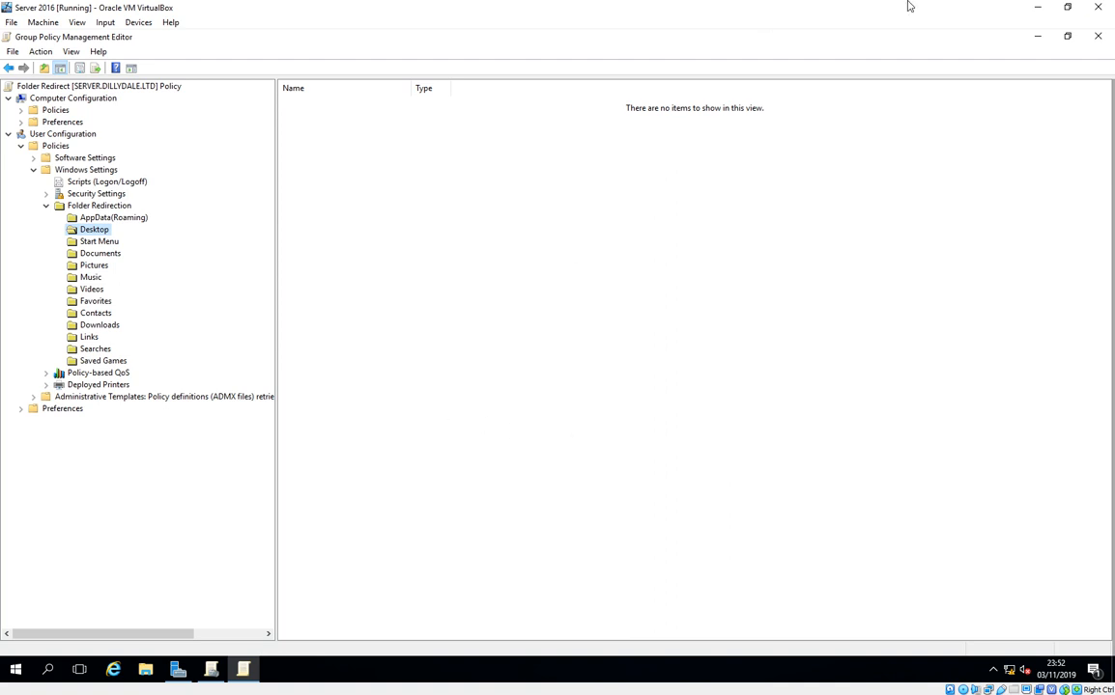
pyautogui.click(1098, 37)
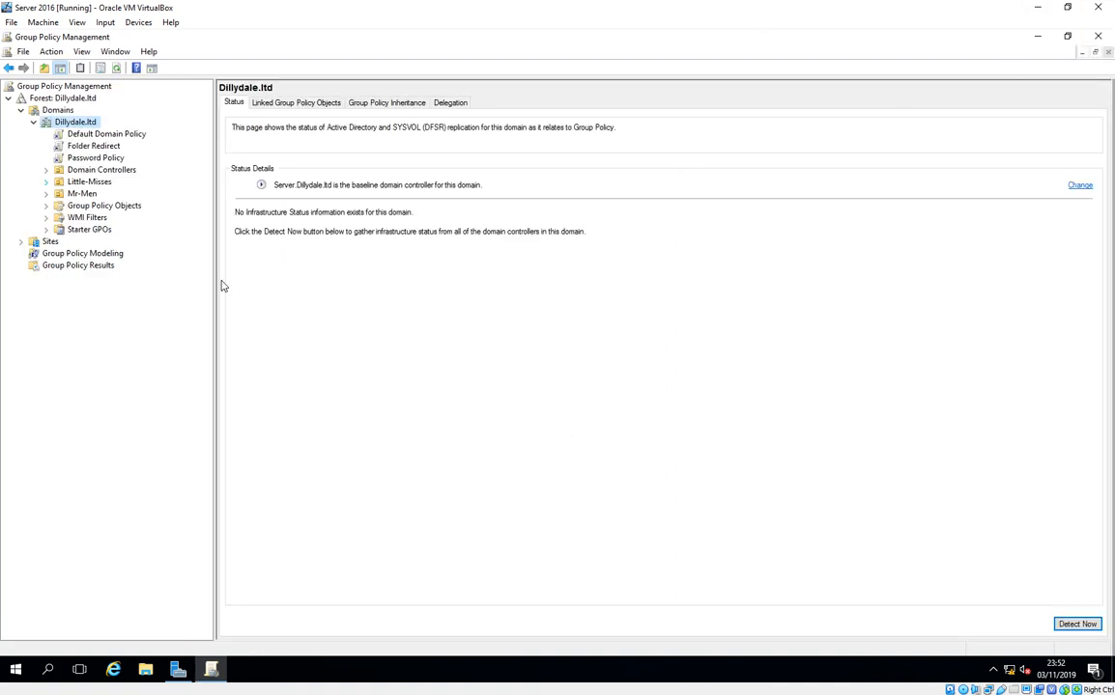